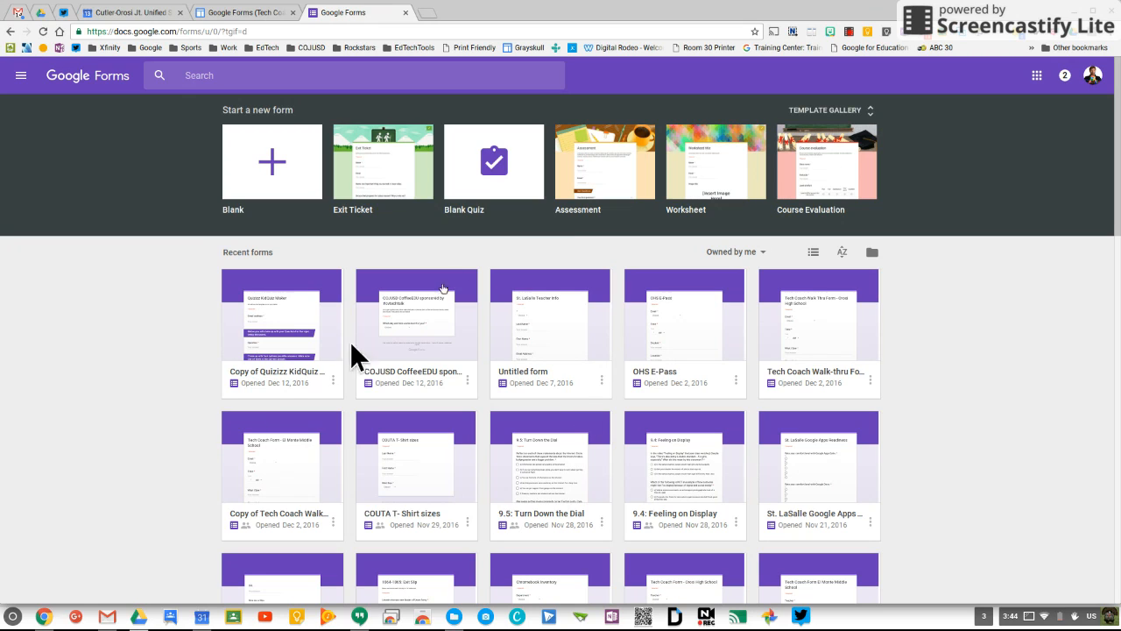
Step: Create a new form from the Blank template on the Google Forms home page
{"action": "left_click", "coordinate": [271, 175]}
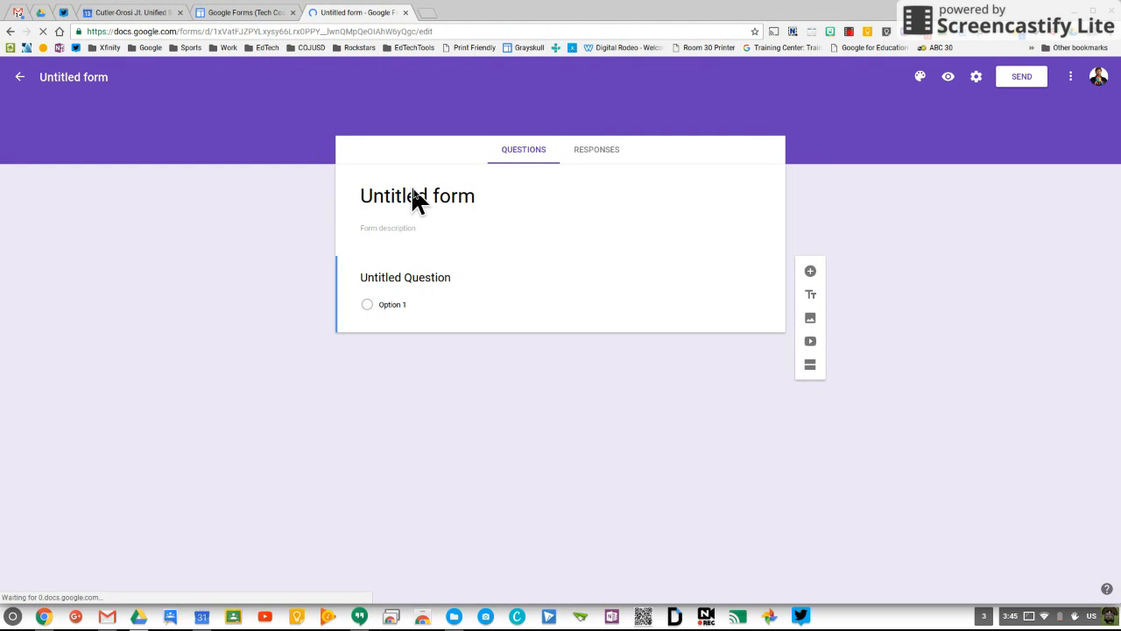
Step: Rename the form title to 'Sample Form'
{"action": "left_click", "coordinate": [478, 196]}
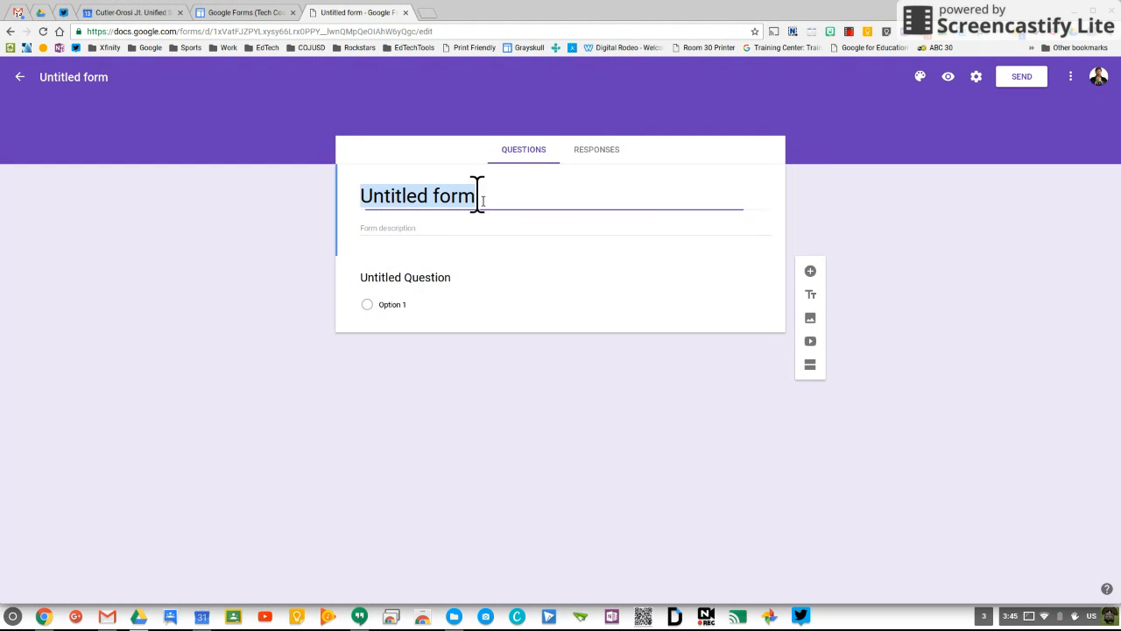
{"action": "key", "text": "BackSpace"}
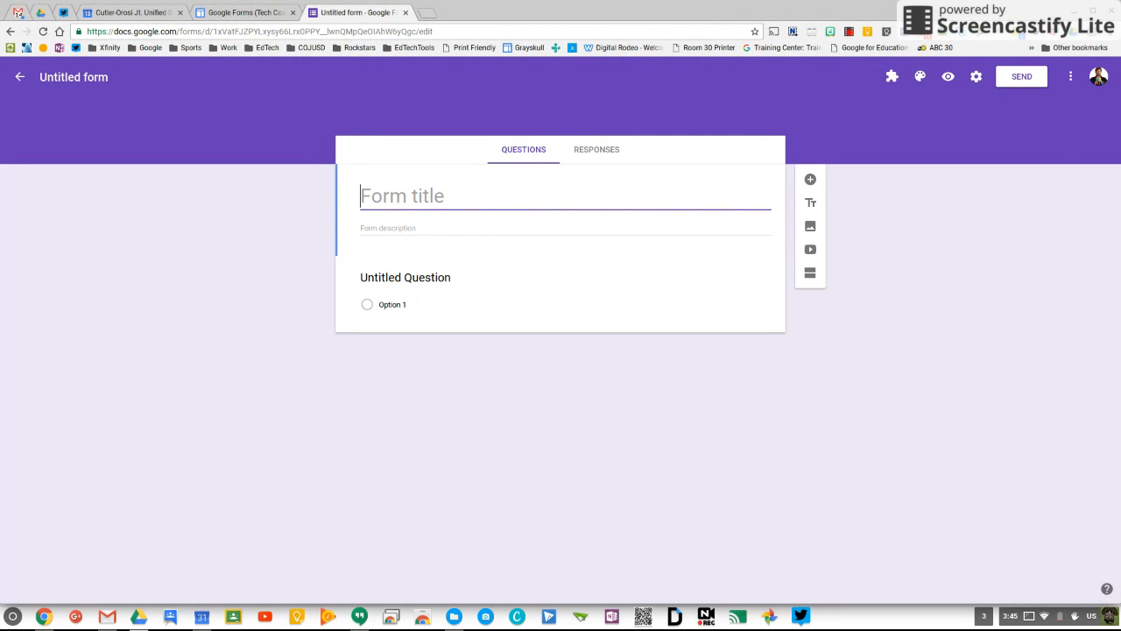
{"action": "type", "text": "Sample Form"}
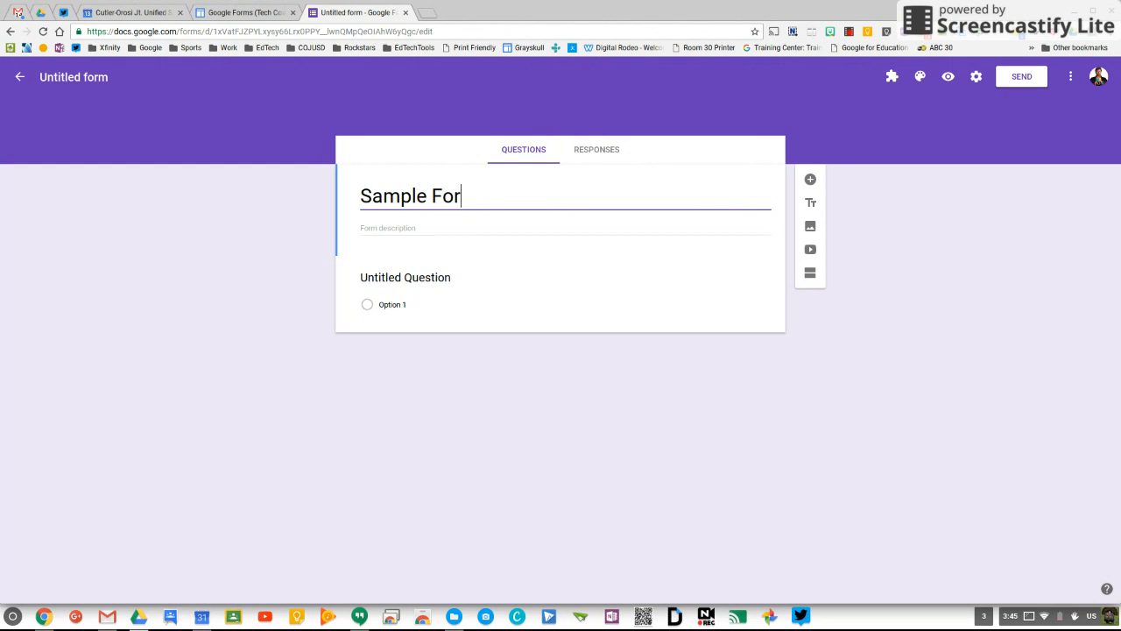
Step: Set the first question to 'When was the Declaration of Independence signed?'
{"action": "left_click", "coordinate": [407, 277]}
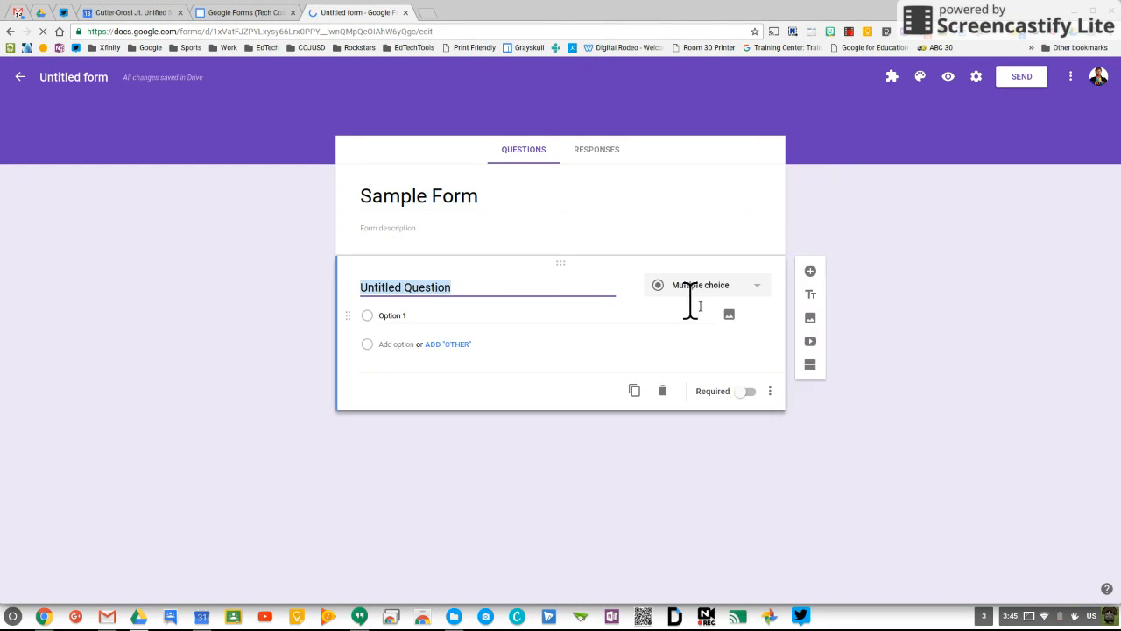
{"action": "left_click", "coordinate": [758, 295]}
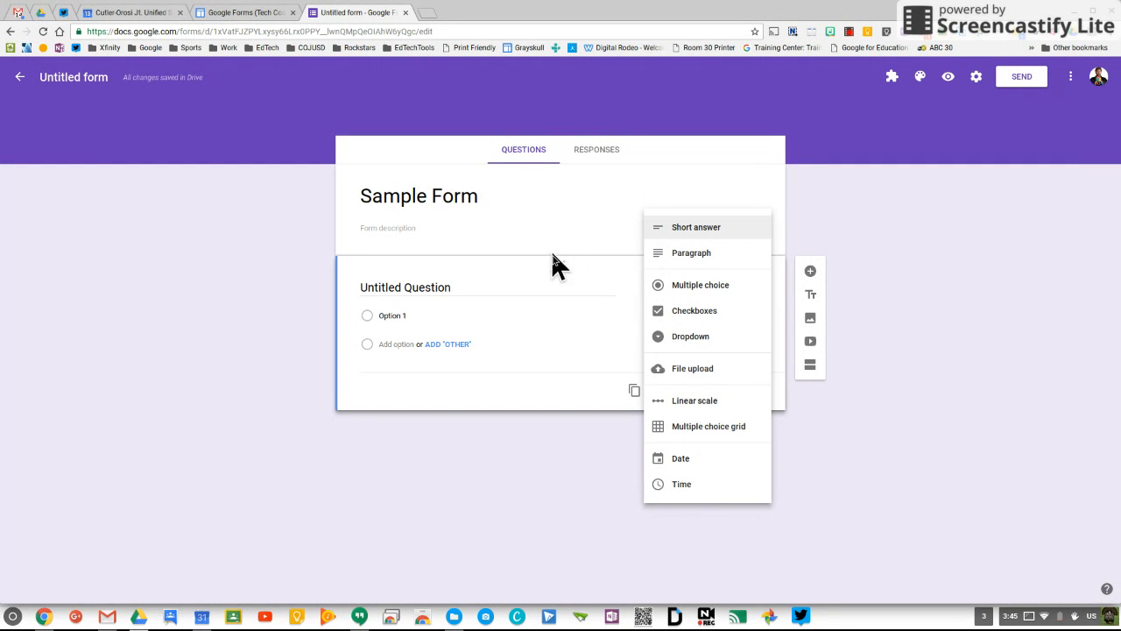
{"action": "left_click", "coordinate": [491, 289]}
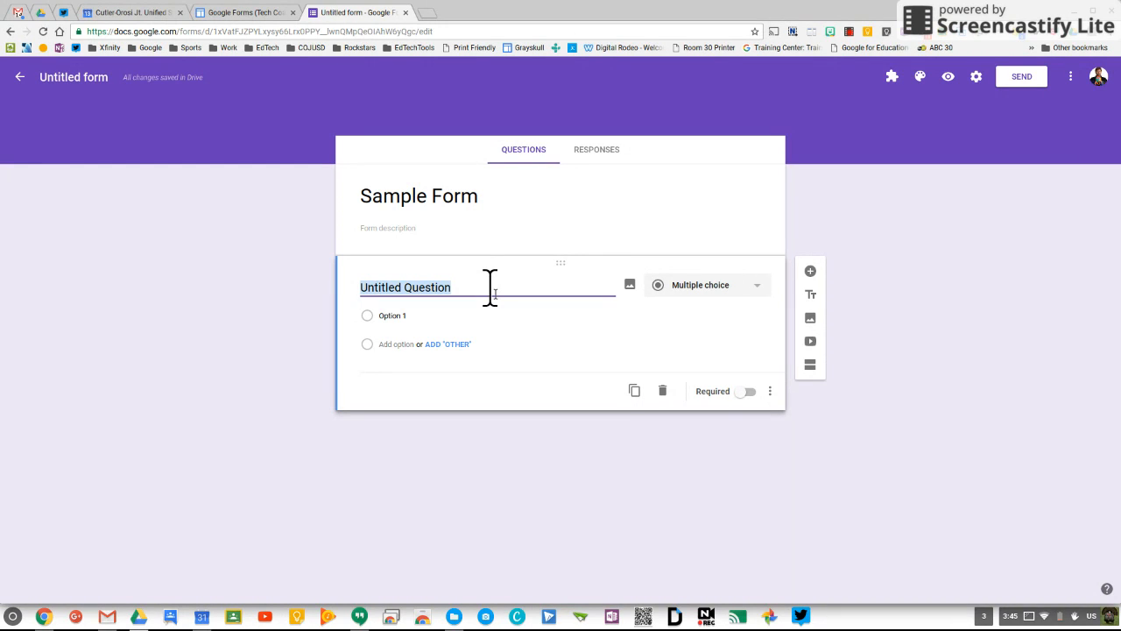
{"action": "type", "text": "When was the"}
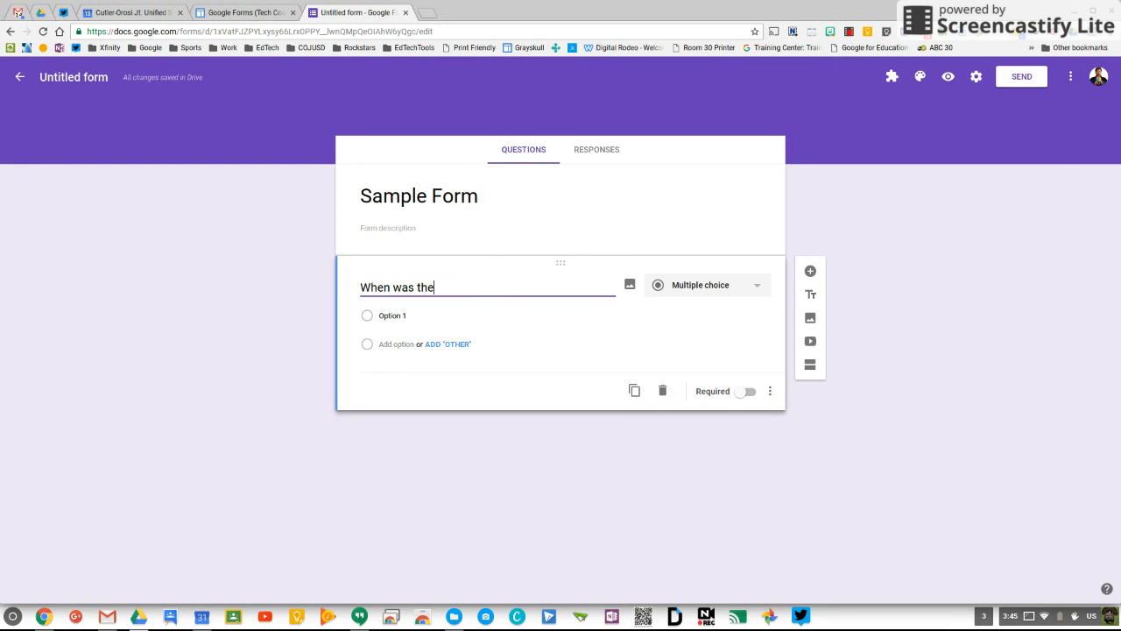
{"action": "type", "text": " Declaration of IN"}
{"action": "key", "text": "BackSpace"}
{"action": "type", "text": "ndependence "}
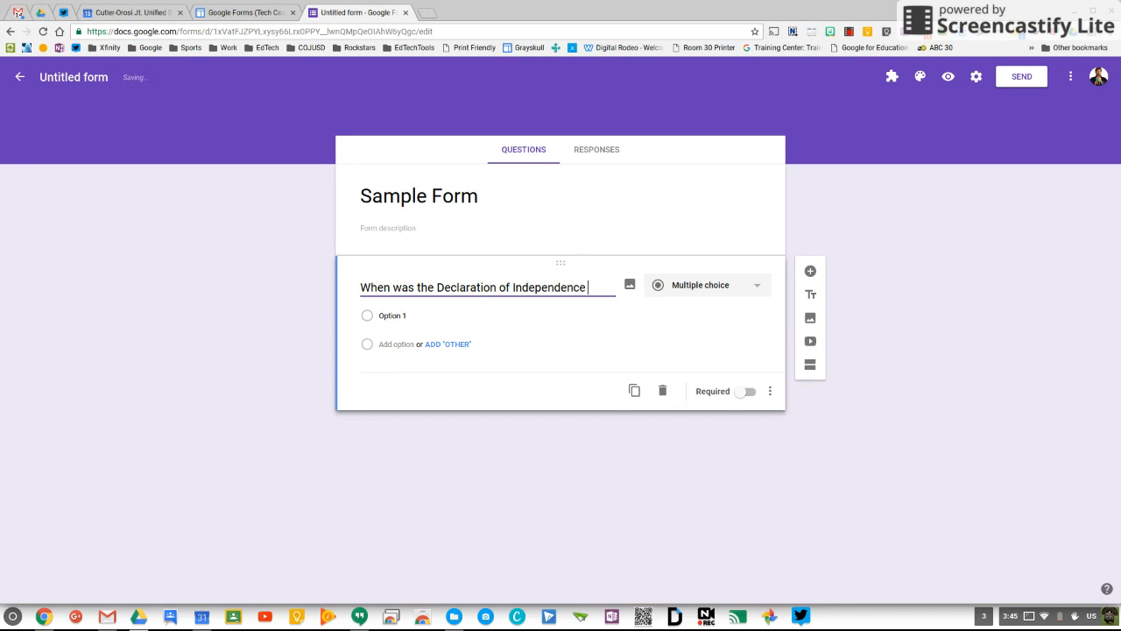
{"action": "type", "text": "signed?"}
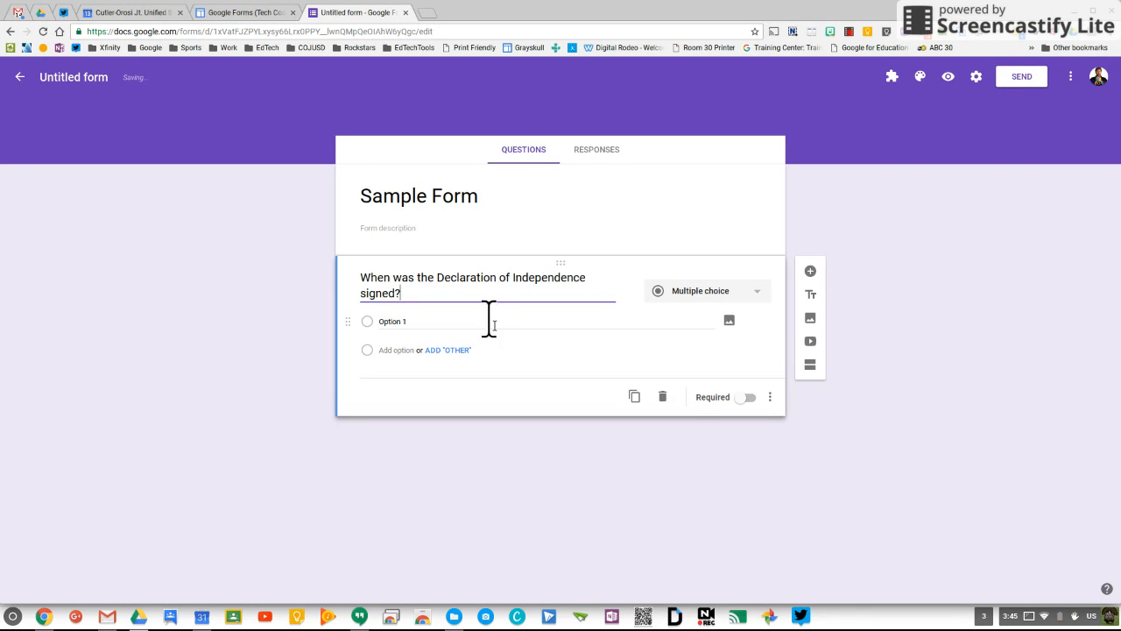
Step: Enter the answer choices 1777, 1776, 1981 and 1492
{"action": "left_click", "coordinate": [442, 321]}
{"action": "type", "text": "1777"}
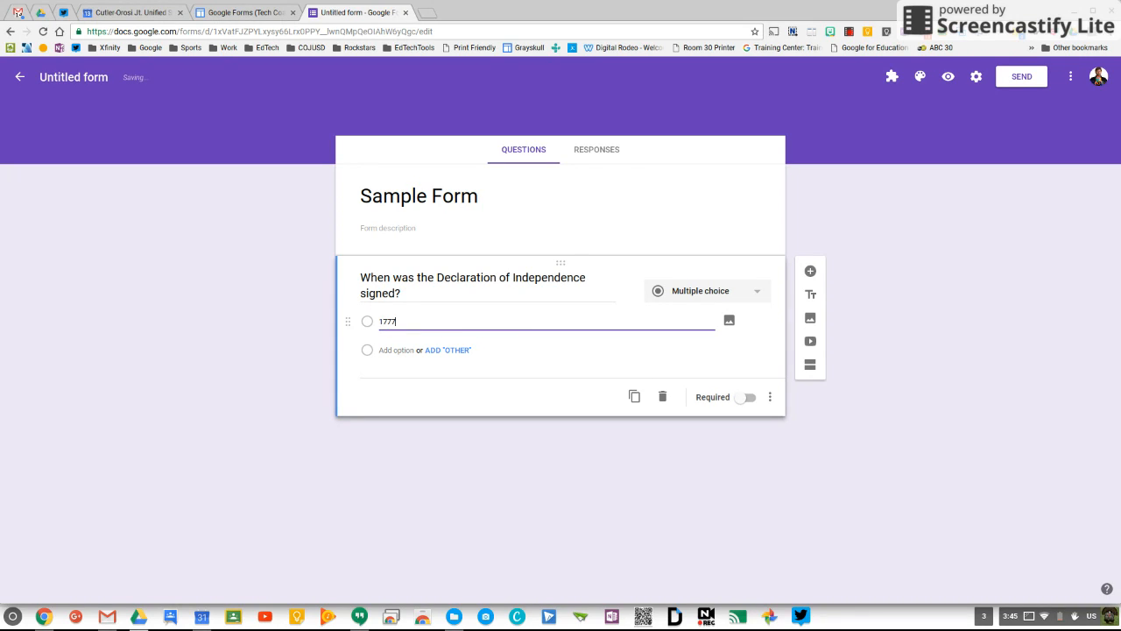
{"action": "key", "text": "Return"}
{"action": "type", "text": "1776"}
{"action": "key", "text": "Return"}
{"action": "type", "text": "1981"}
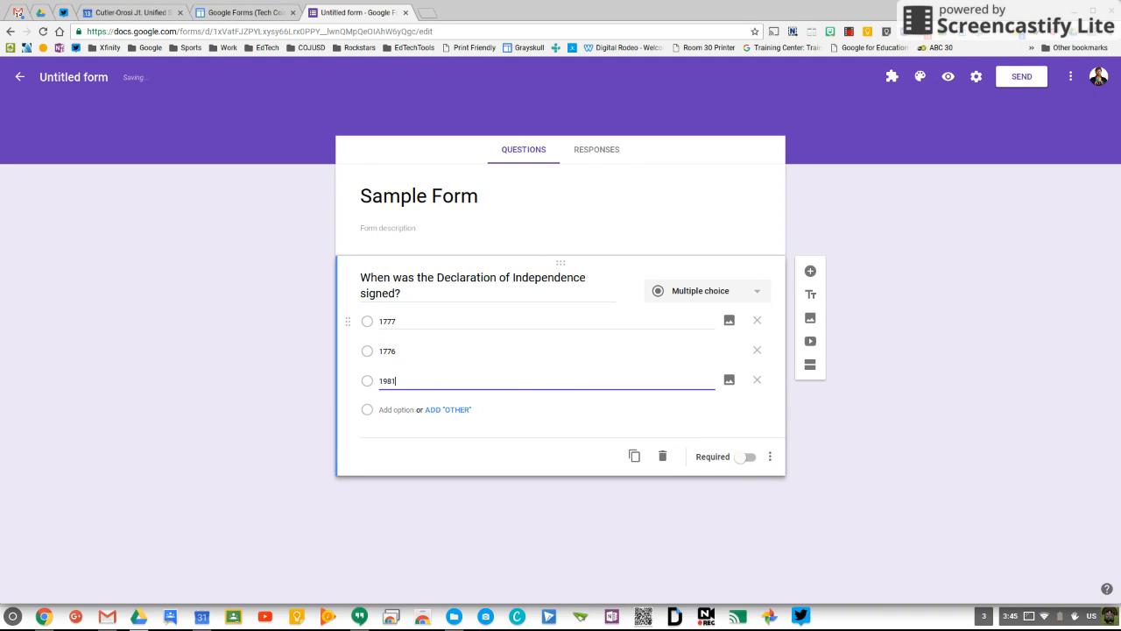
{"action": "key", "text": "Return"}
{"action": "type", "text": "1"}
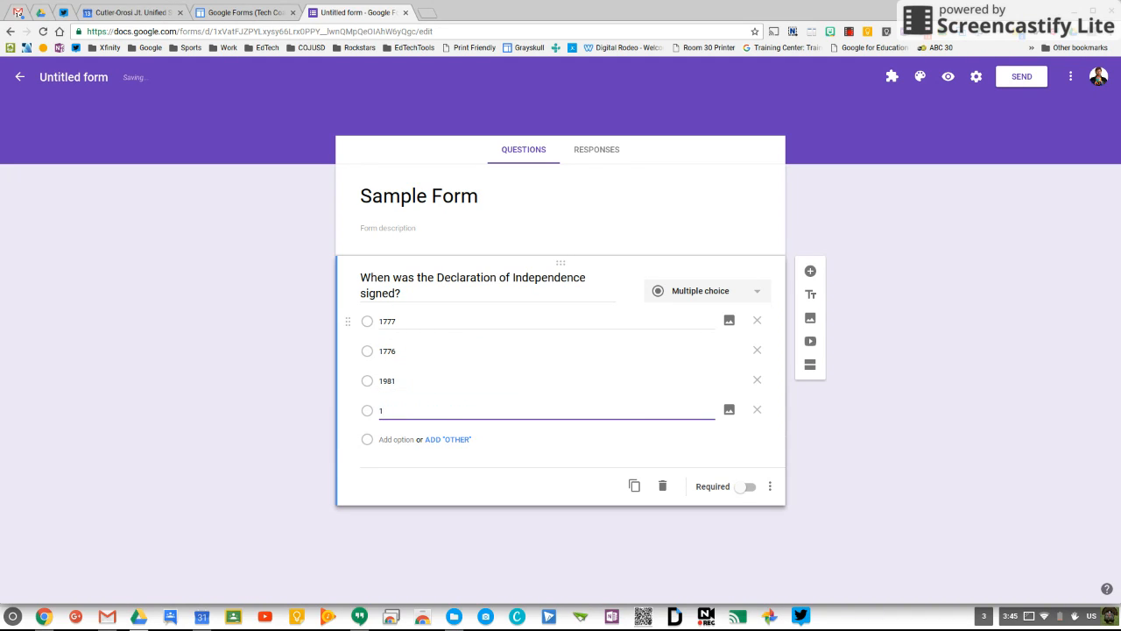
{"action": "type", "text": "5"}
{"action": "key", "text": "BackSpace"}
{"action": "type", "text": "492"}
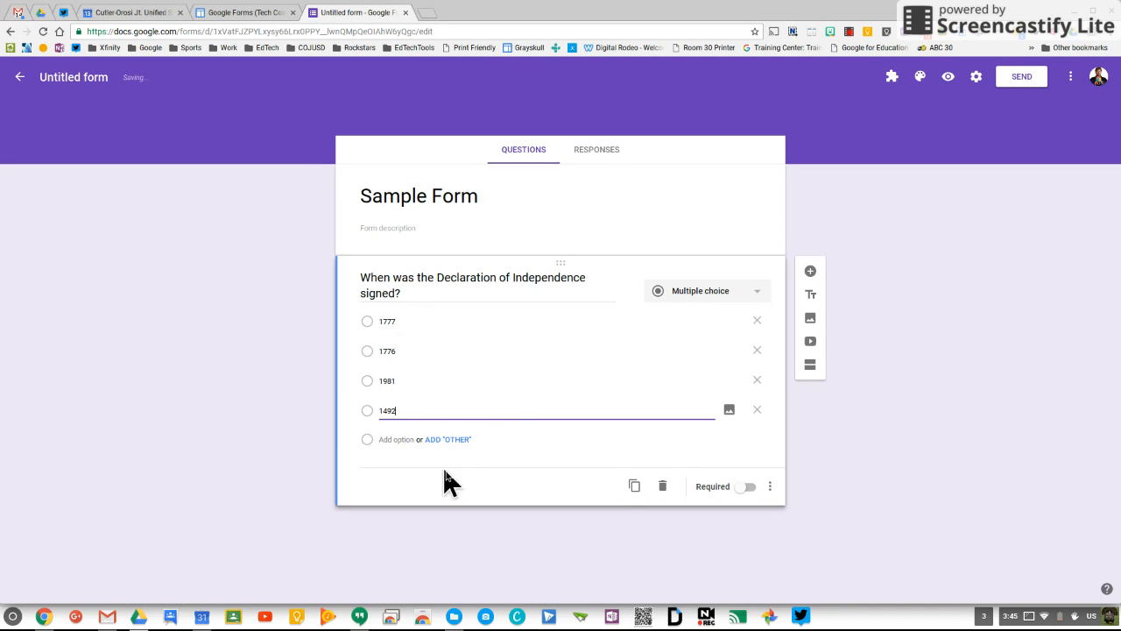
{"action": "left_click", "coordinate": [582, 493]}
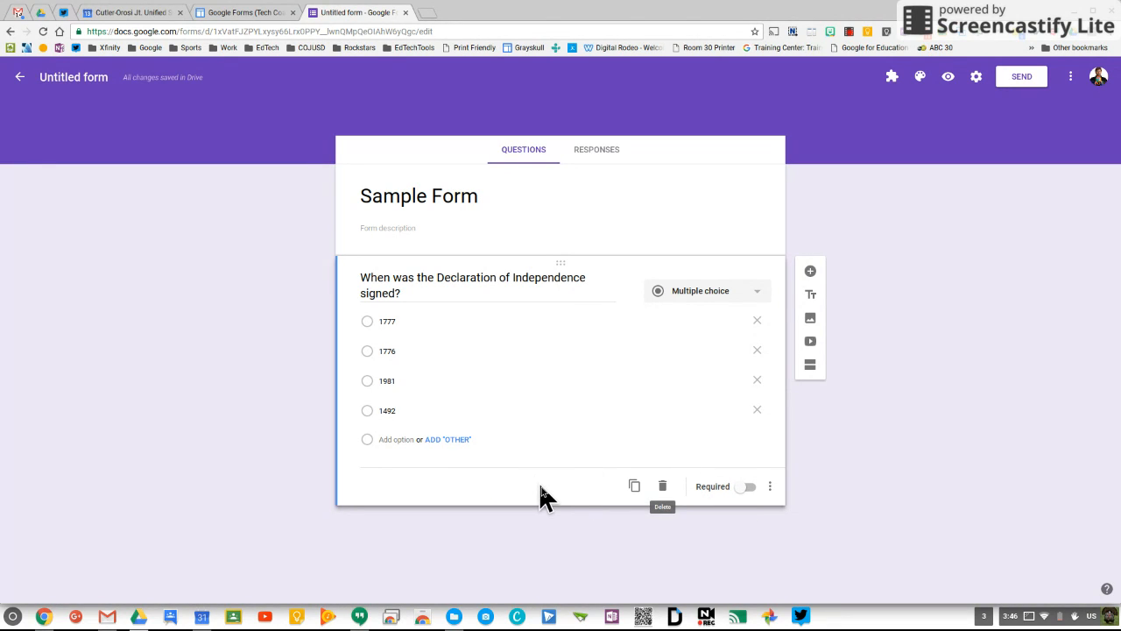
Step: Mark the signing-date question required and insert a title-and-description block below it
{"action": "left_click", "coordinate": [746, 489]}
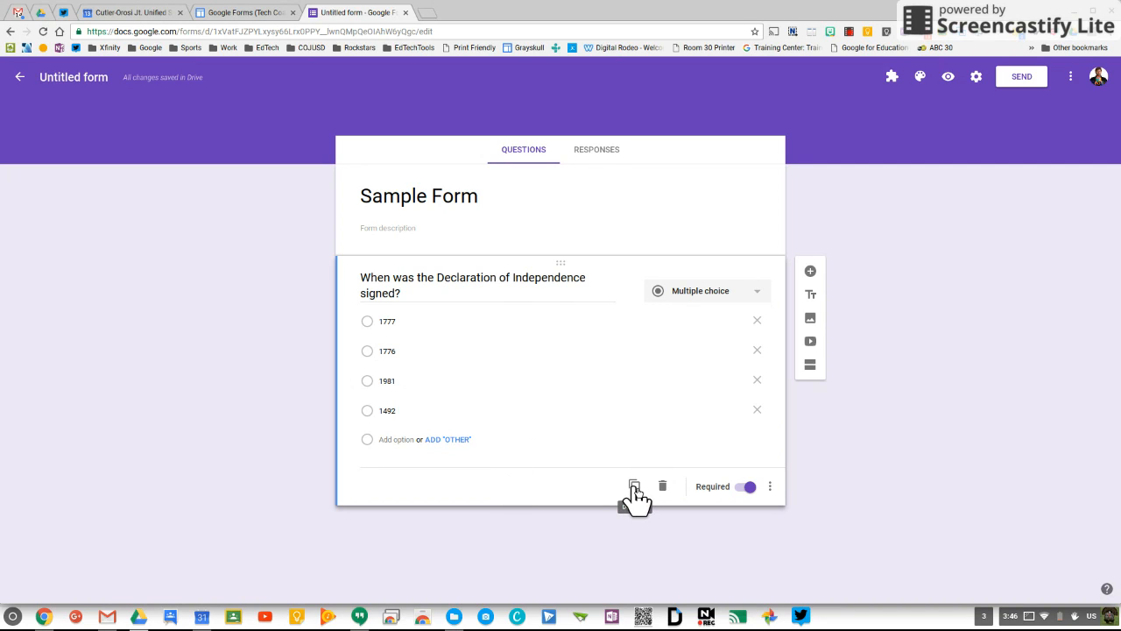
{"action": "left_click", "coordinate": [811, 297]}
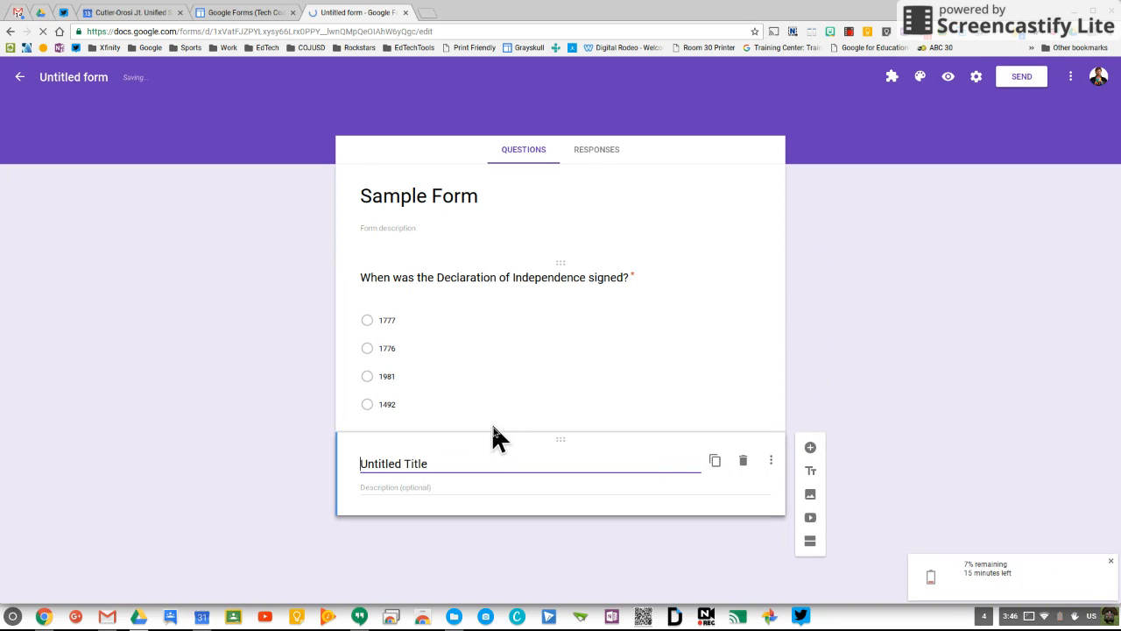
Step: Title the block 'Read the following to answer the following 3 questions.' with a Declaration description
{"action": "left_click_drag", "start_coordinate": [445, 463], "coordinate": [343, 463]}
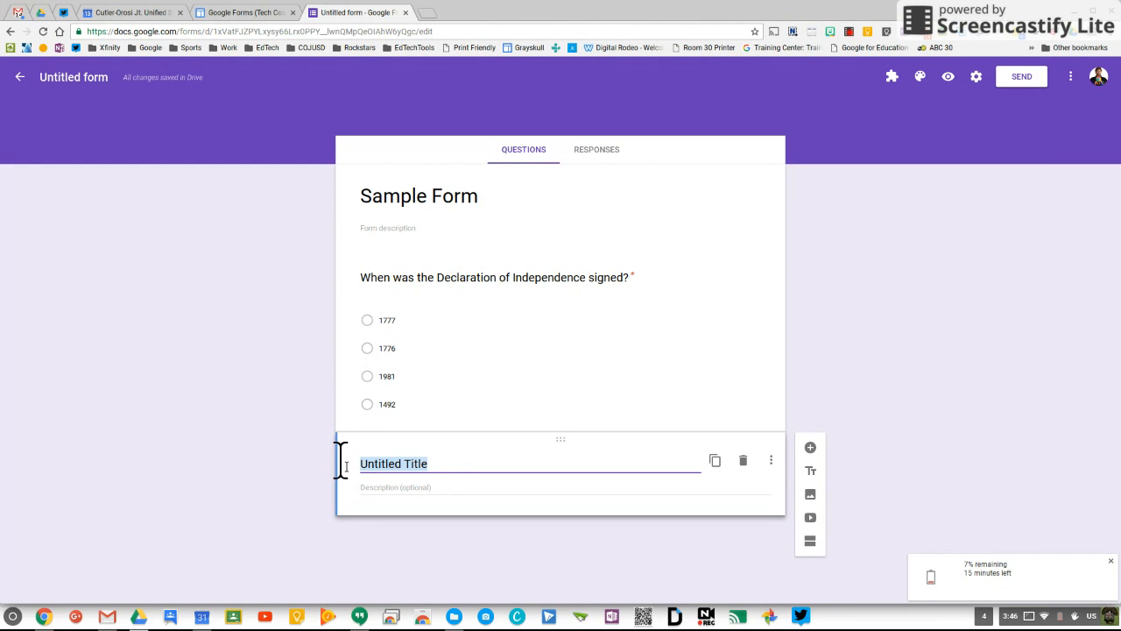
{"action": "type", "text": "Read "}
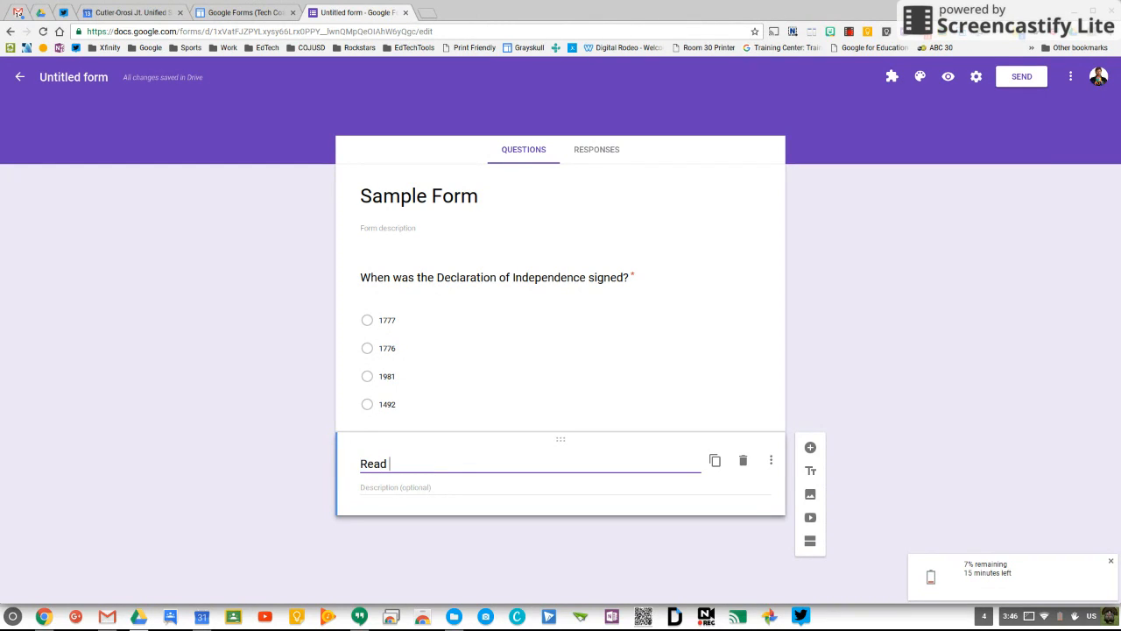
{"action": "type", "text": "the following."}
{"action": "left_click", "coordinate": [384, 491]}
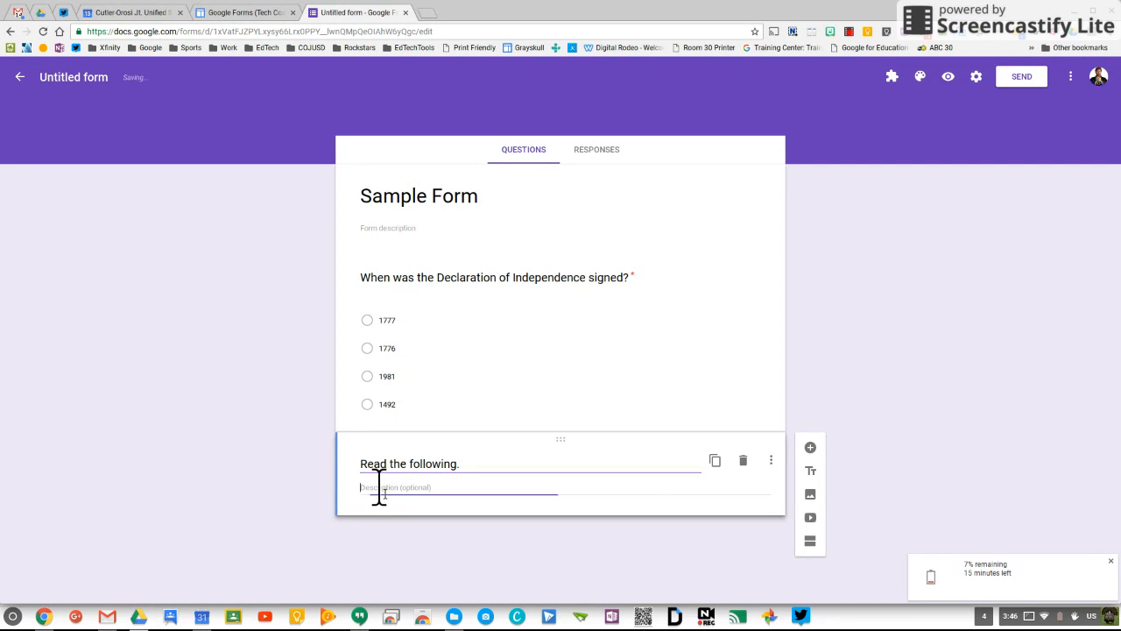
{"action": "type", "text": "Type"}
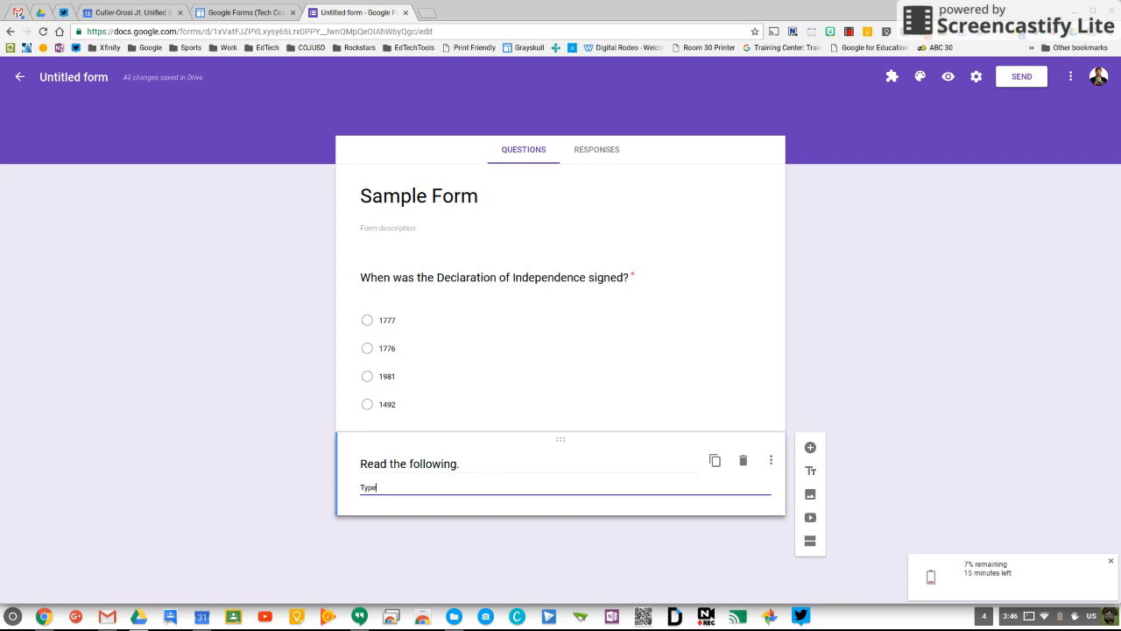
{"action": "type", "text": " a description of the Declar"}
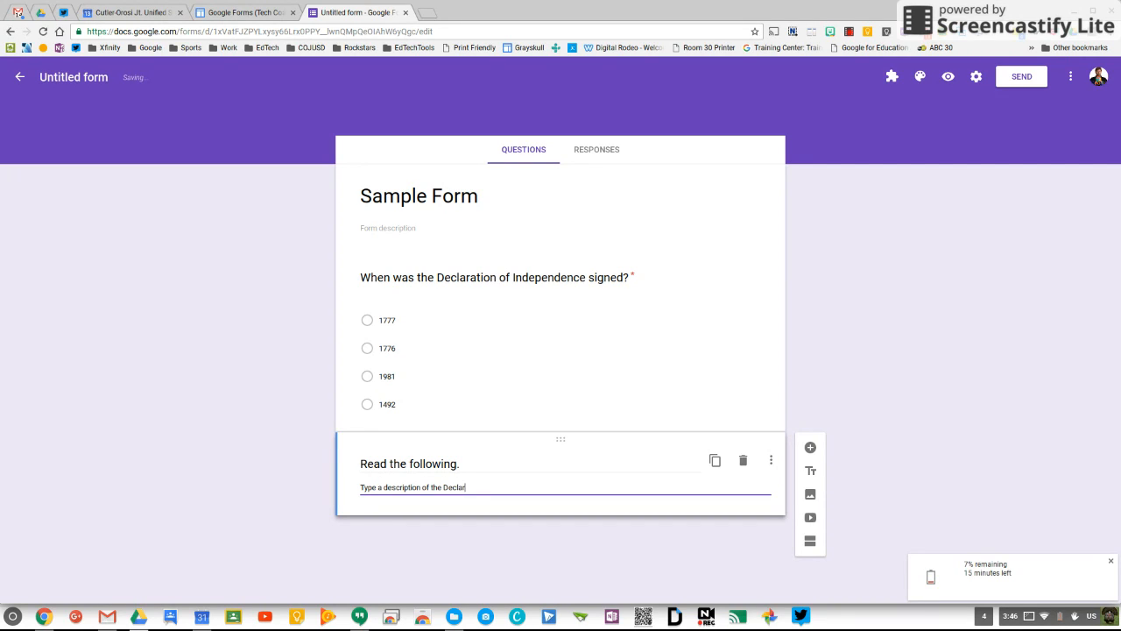
{"action": "type", "text": "ation of Independence"}
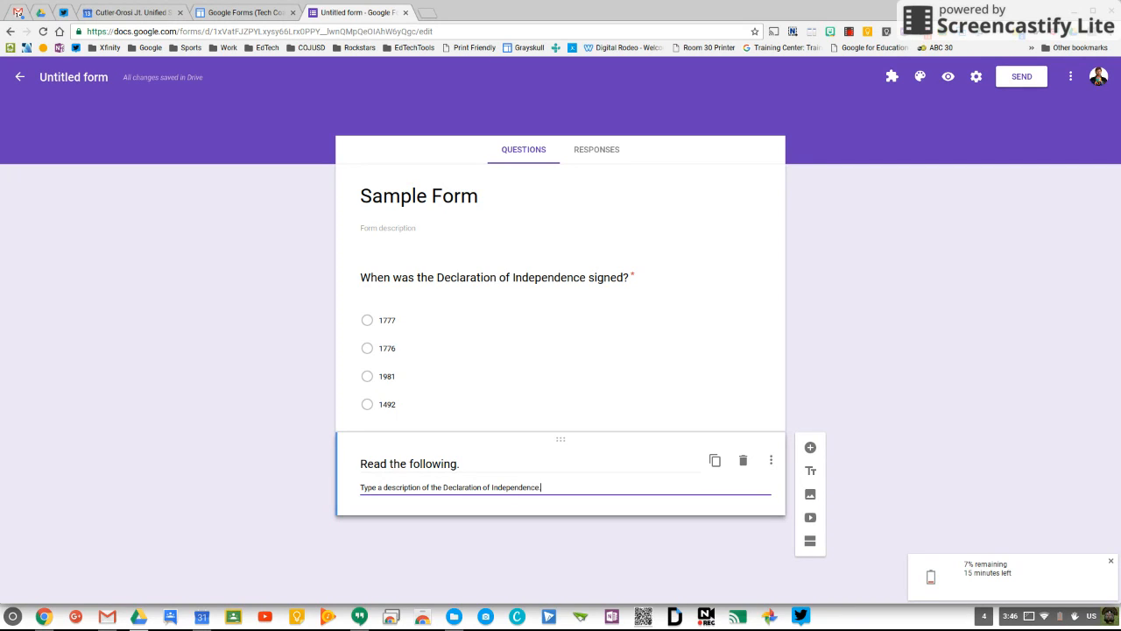
{"action": "left_click", "coordinate": [467, 470]}
{"action": "left_click", "coordinate": [467, 469]}
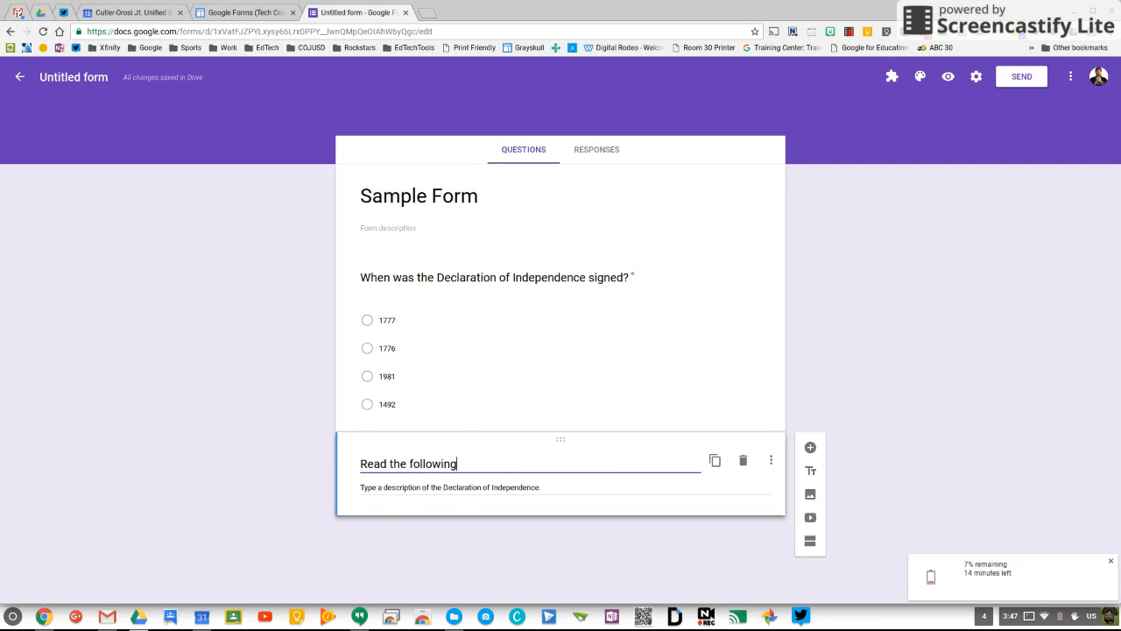
{"action": "type", "text": "to answer the following 3 questions."}
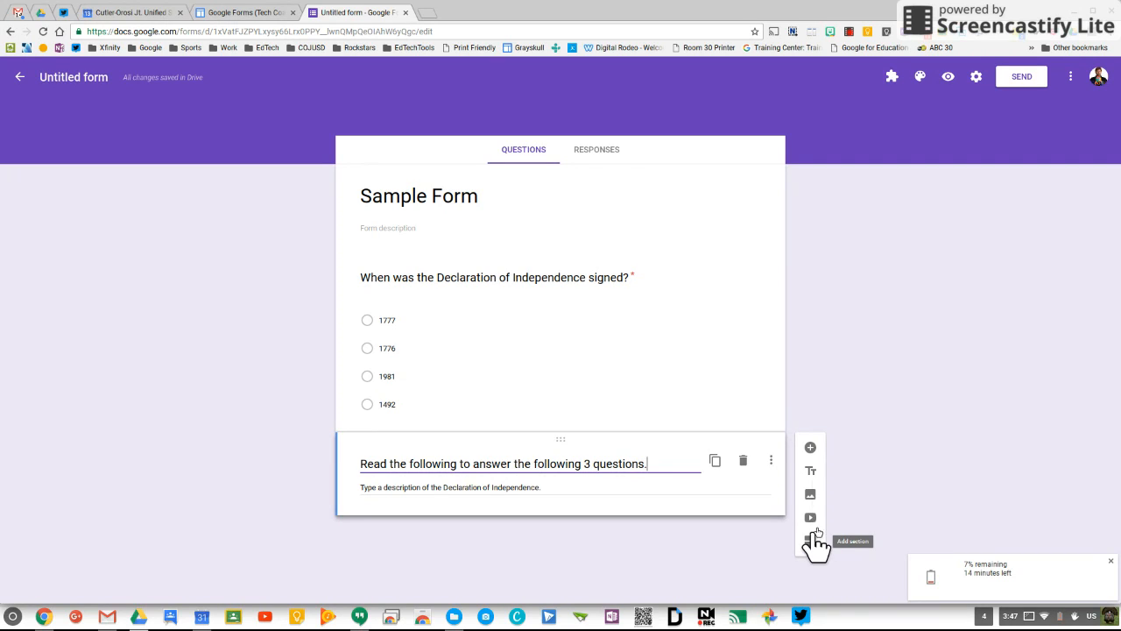
Step: Add a Checkboxes question: 'Which of the following signed the Declaration of Independence?'
{"action": "left_click", "coordinate": [810, 449]}
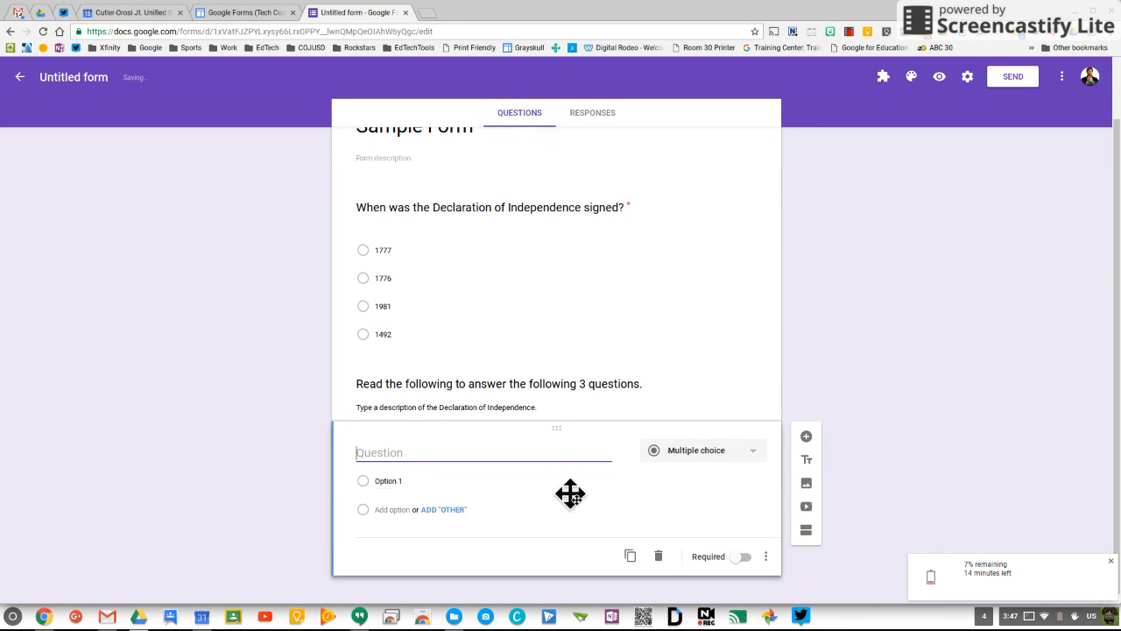
{"action": "left_click", "coordinate": [707, 453]}
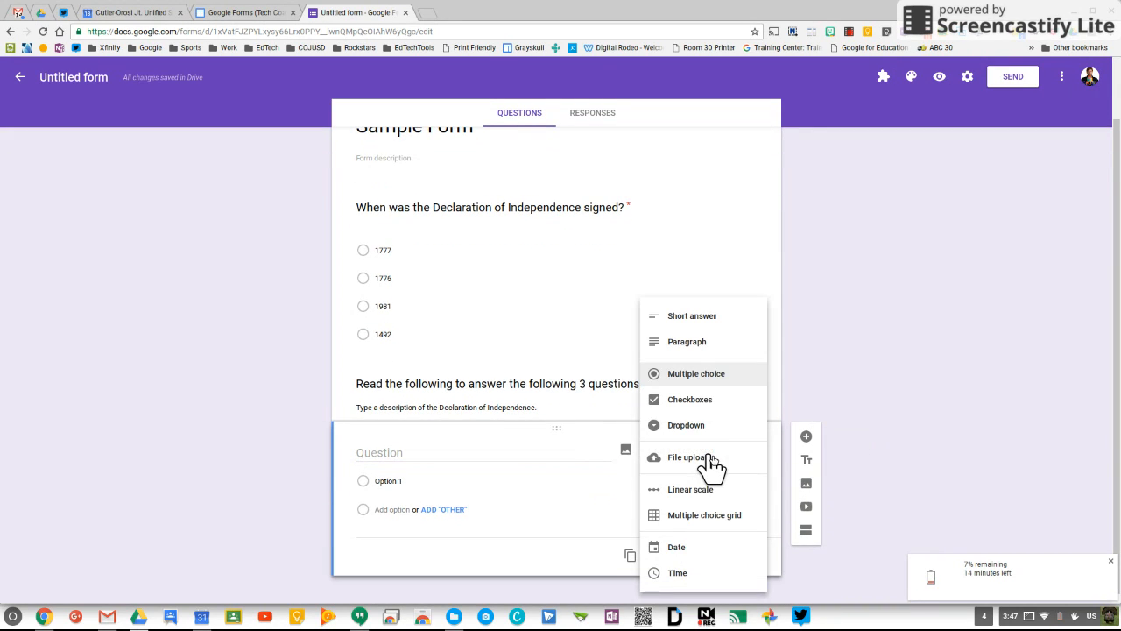
{"action": "left_click", "coordinate": [713, 400]}
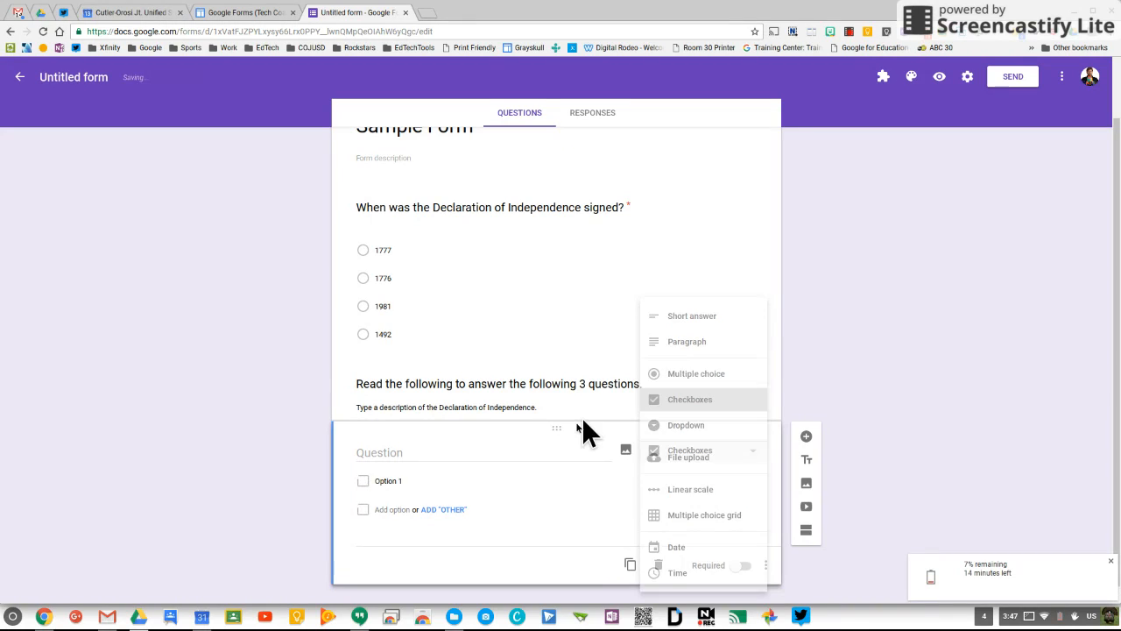
{"action": "left_click", "coordinate": [486, 454]}
{"action": "type", "text": "Which of "}
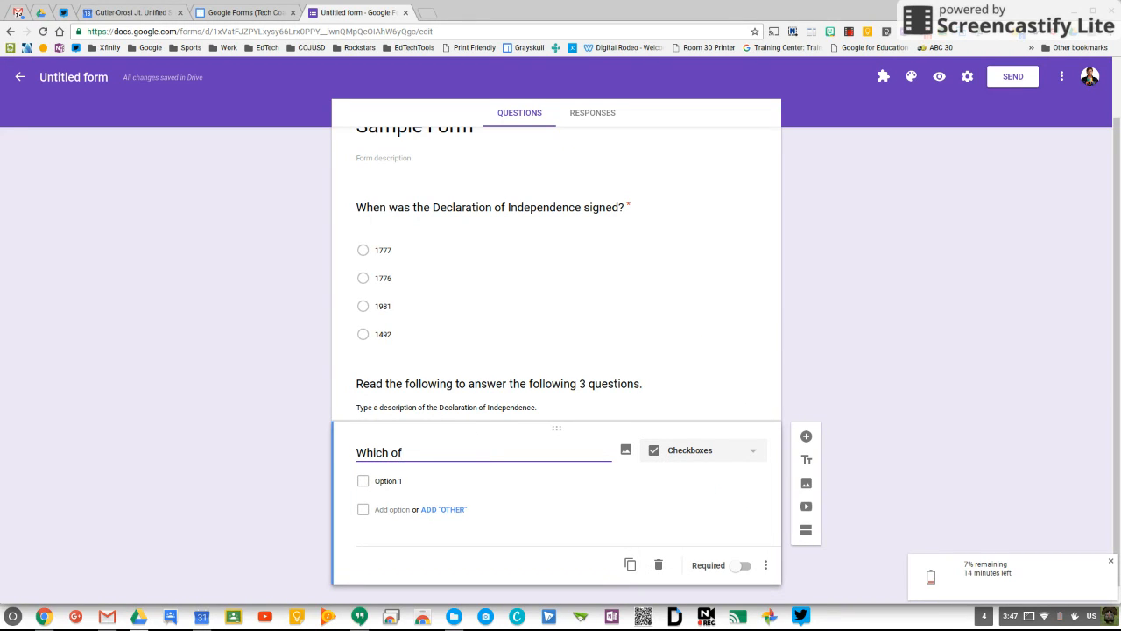
{"action": "type", "text": "the following signed the Declaration of Independence?"}
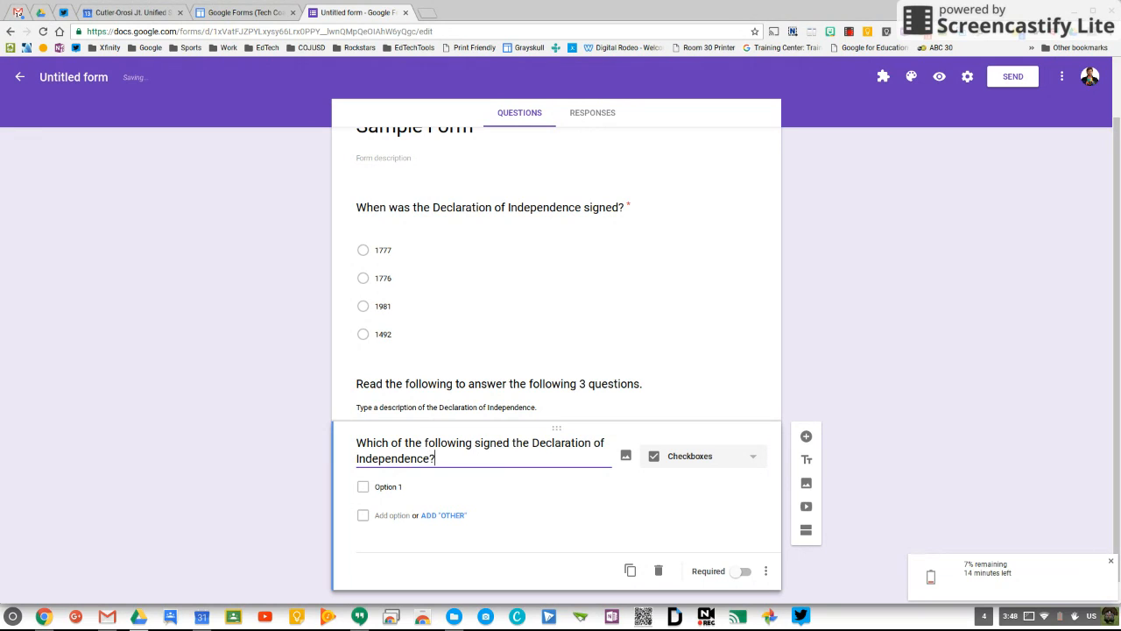
Step: List John Hancock, John Adams, Thomas Jefferson and Barack Obama, and make it required
{"action": "type", "text": "John Han"}
{"action": "key", "text": "BackSpace"}
{"action": "type", "text": "anc"}
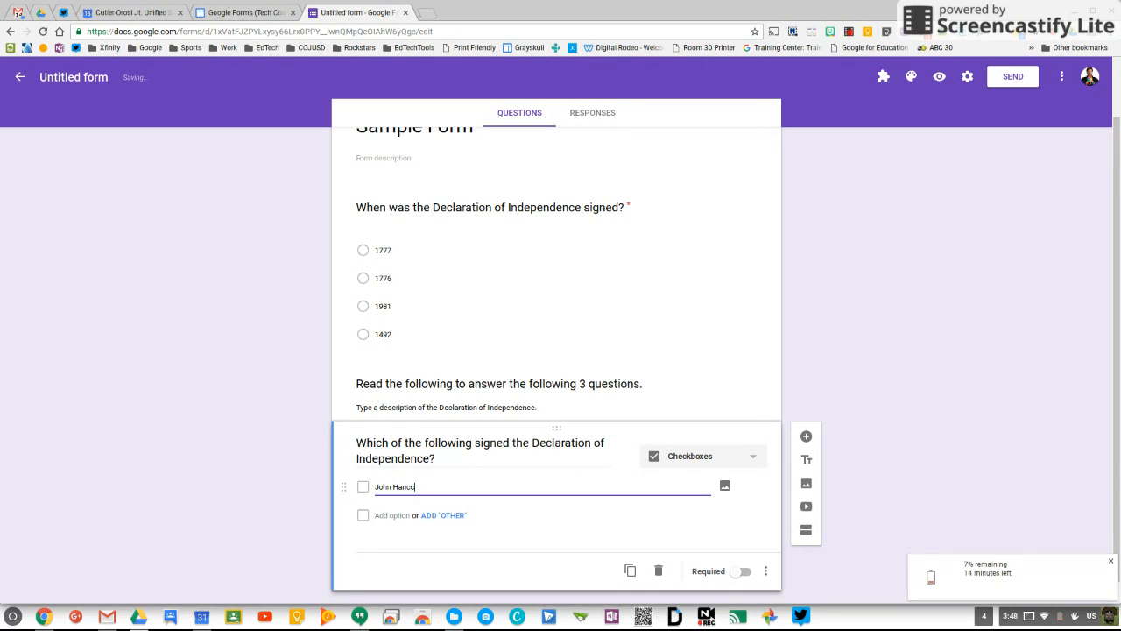
{"action": "type", "text": "ock"}
{"action": "left_click", "coordinate": [397, 517]}
{"action": "type", "text": "John Adams"}
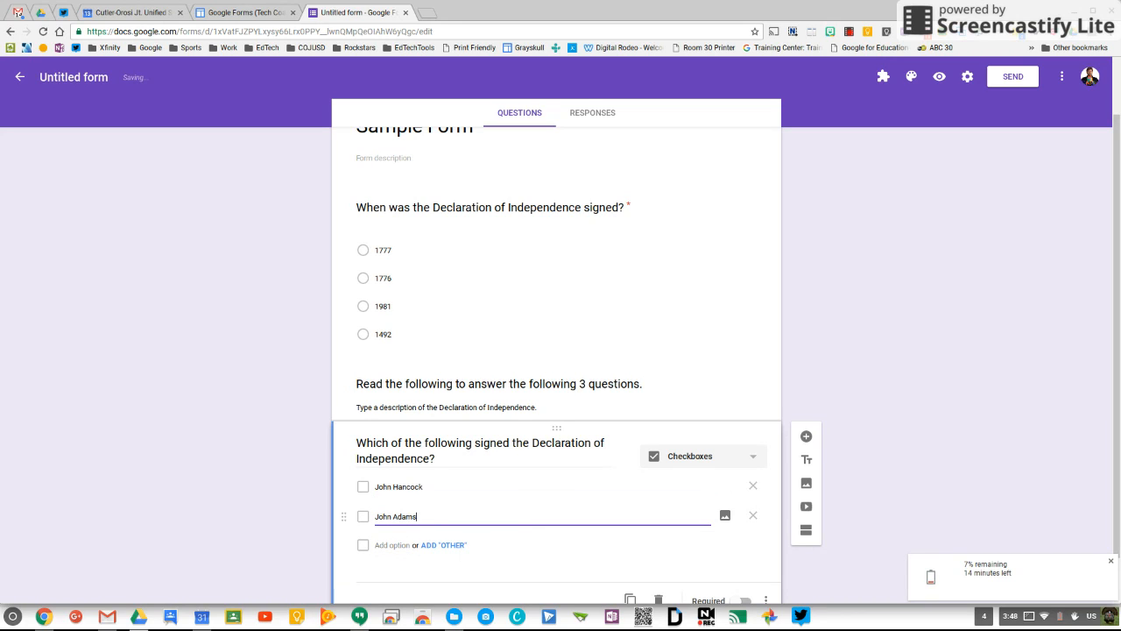
{"action": "left_click", "coordinate": [387, 545]}
{"action": "type", "text": "Thomas"}
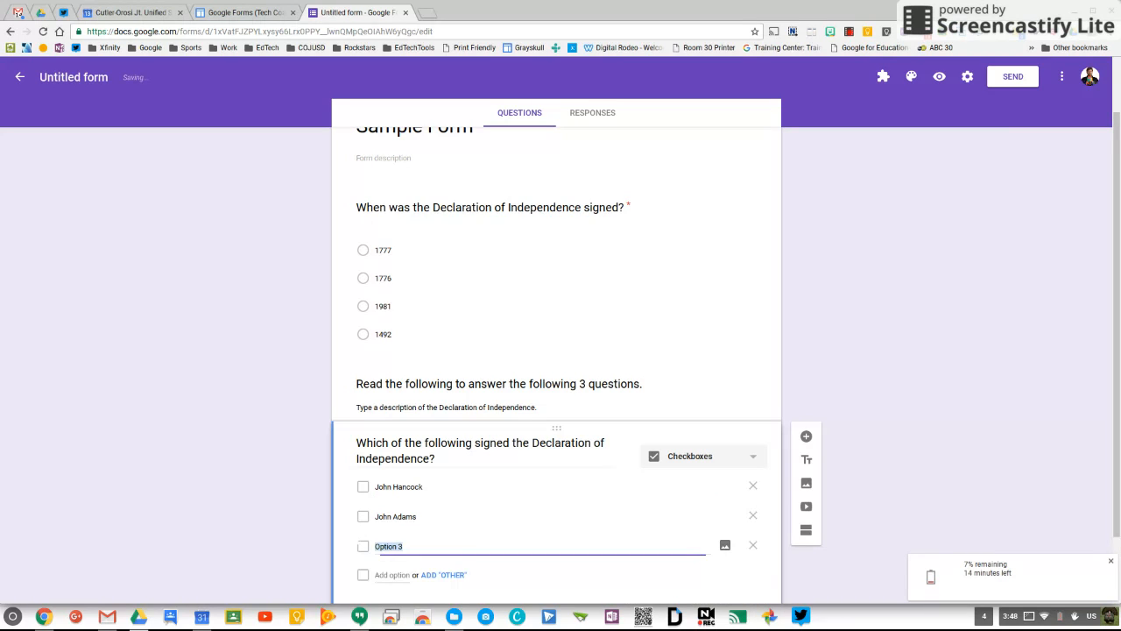
{"action": "type", "text": " Jefferson"}
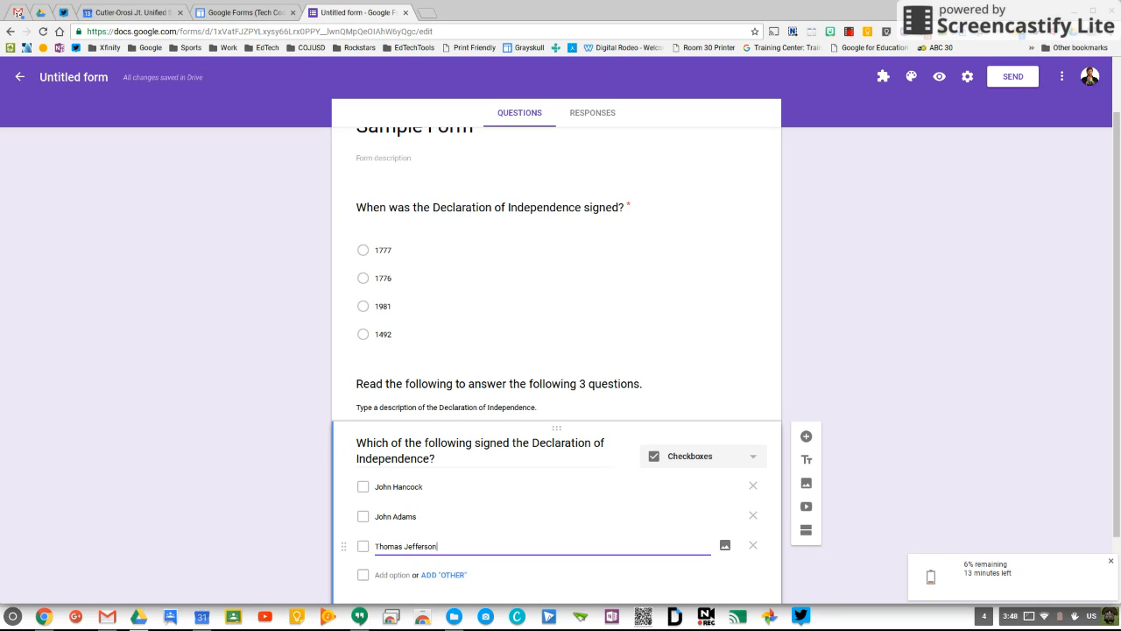
{"action": "left_click", "coordinate": [385, 574]}
{"action": "type", "text": "Bar"}
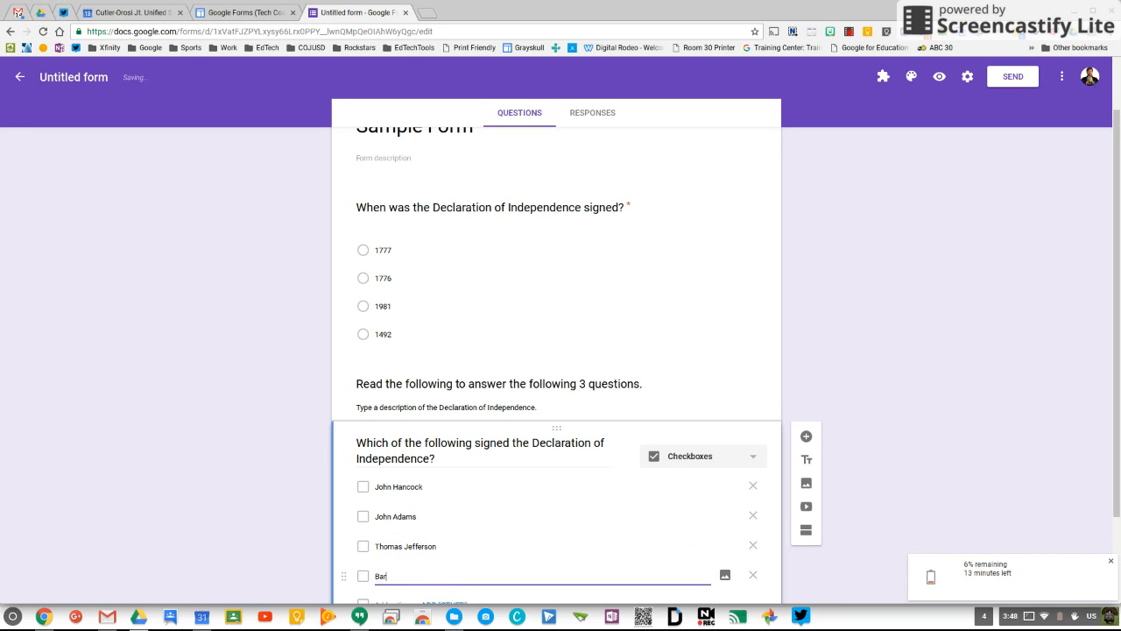
{"action": "type", "text": "ack Obama"}
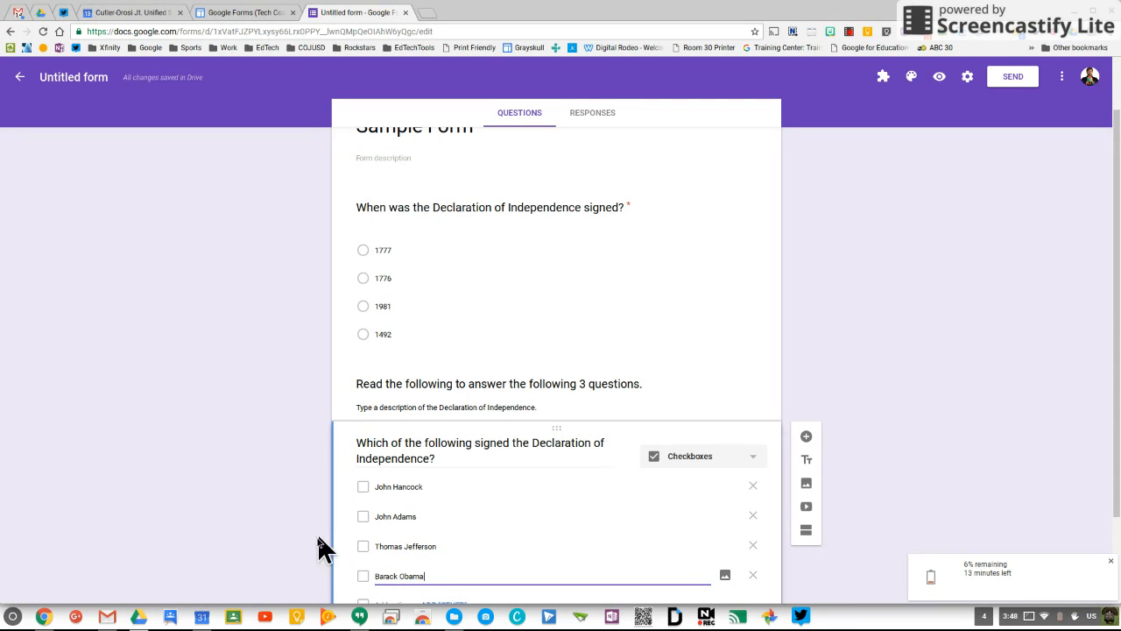
{"action": "scroll", "coordinate": [280, 522], "scroll_direction": "down", "scroll_amount": 1}
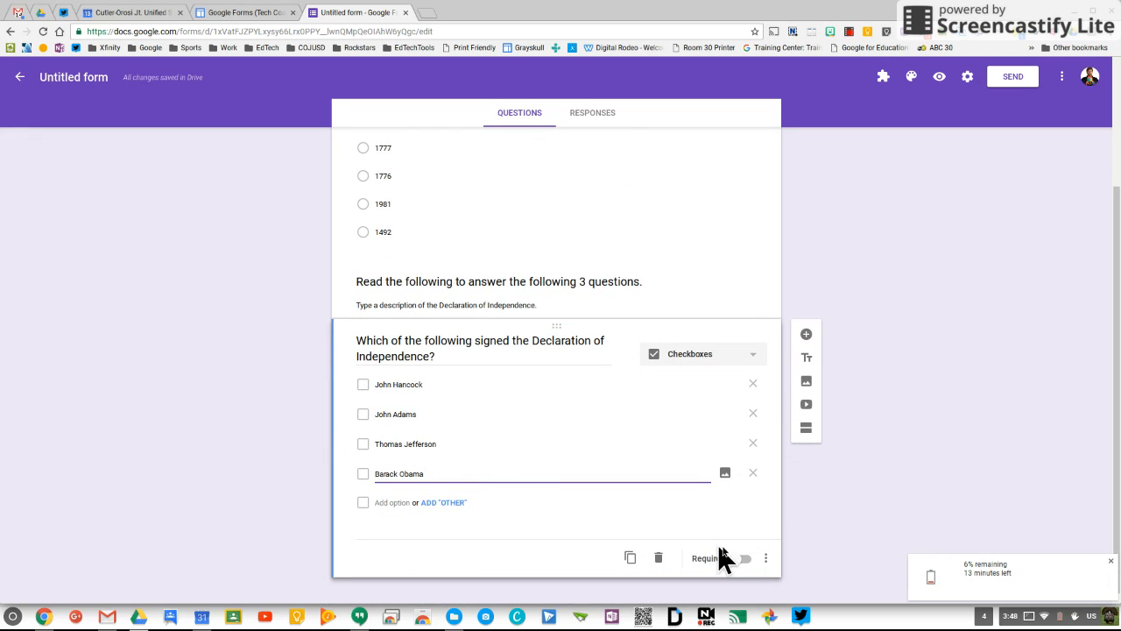
{"action": "left_click", "coordinate": [740, 559]}
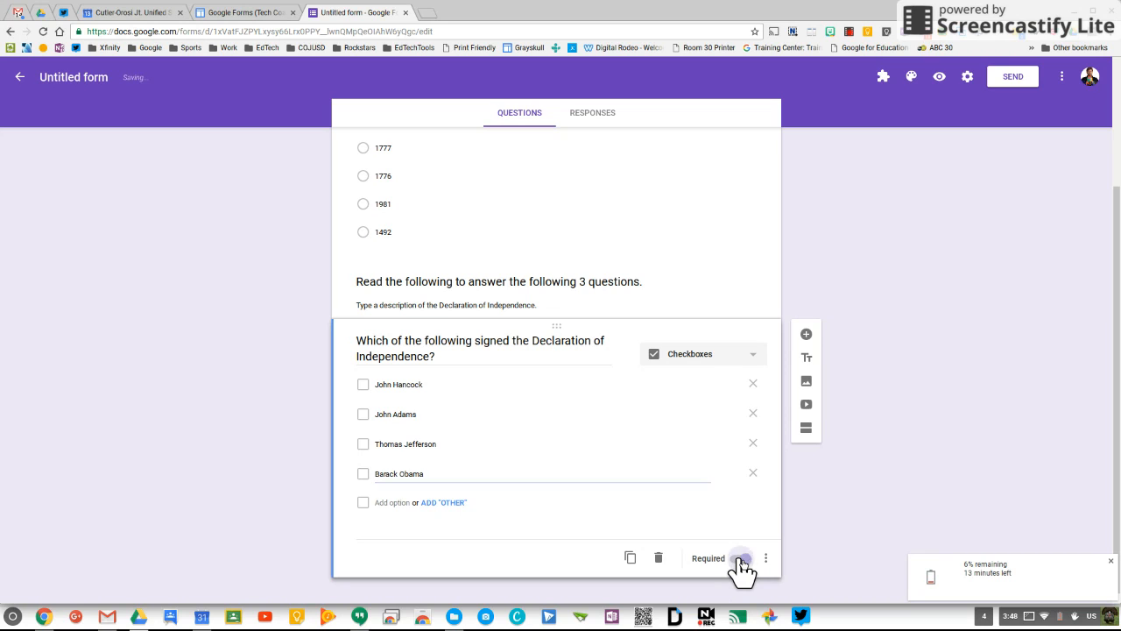
Step: Add a Dropdown question: 'To which country was the Declaration of Independence intended?'
{"action": "left_click", "coordinate": [806, 336]}
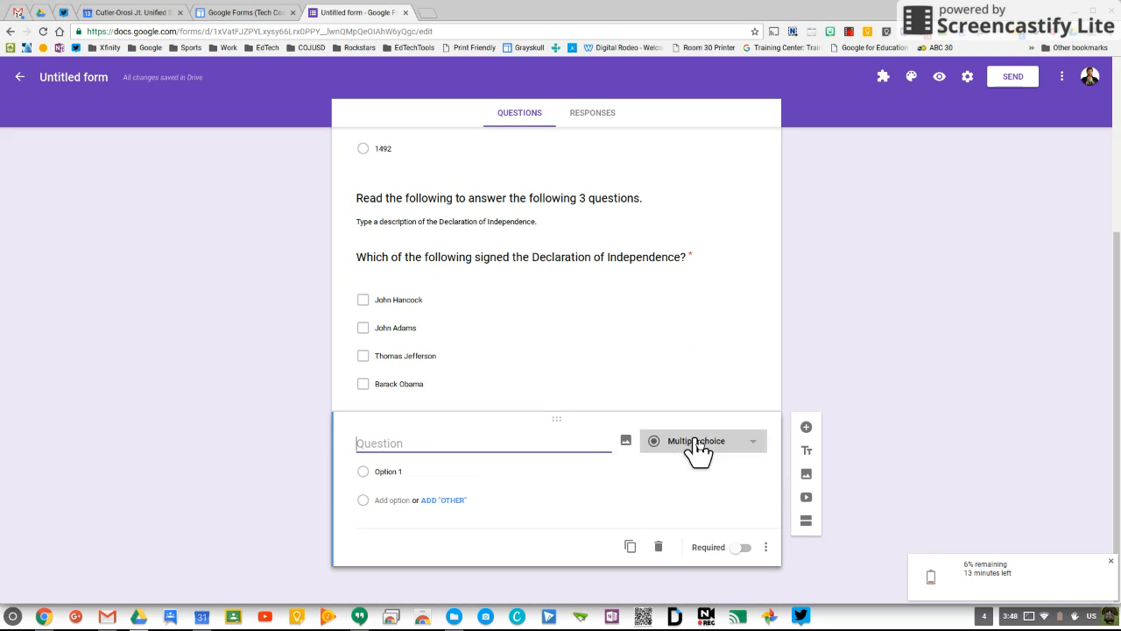
{"action": "left_click", "coordinate": [677, 444]}
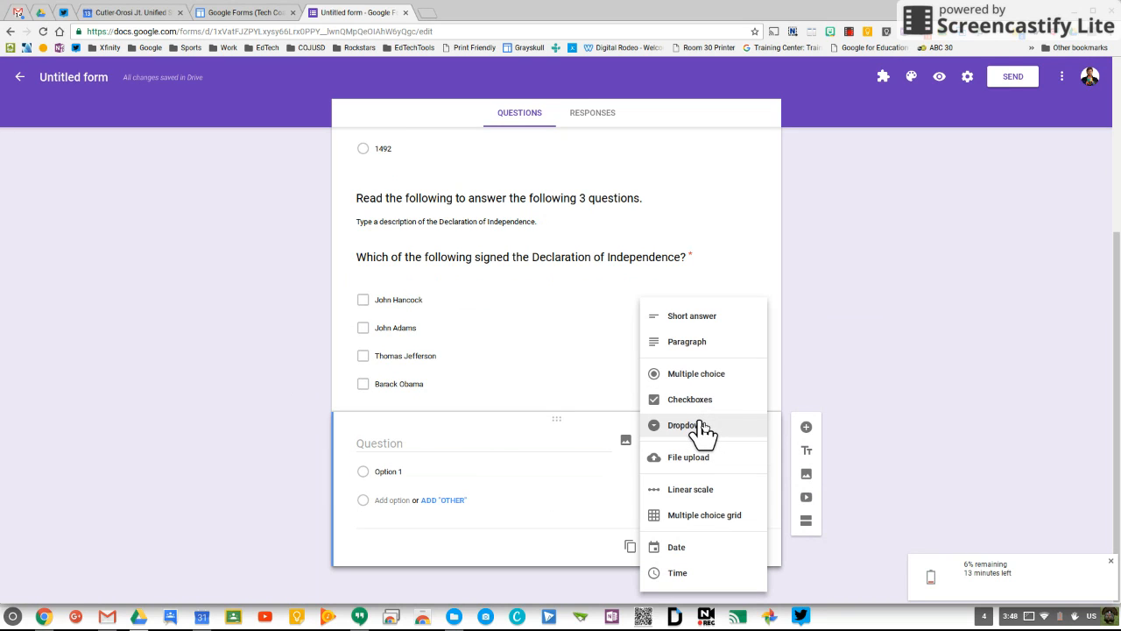
{"action": "left_click", "coordinate": [684, 425]}
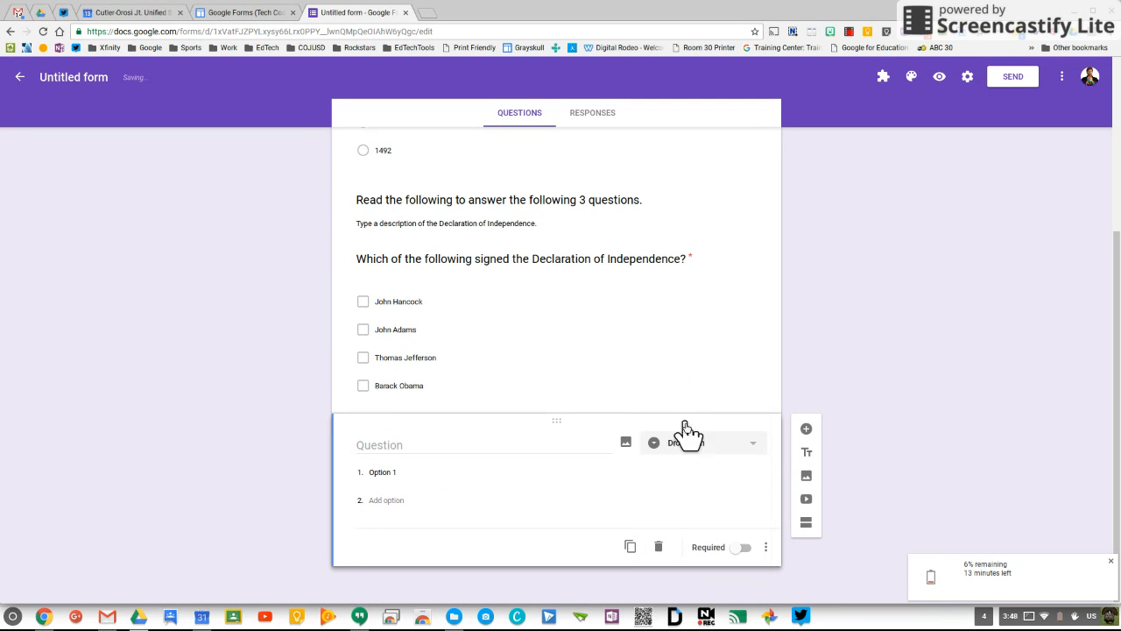
{"action": "left_click", "coordinate": [516, 445]}
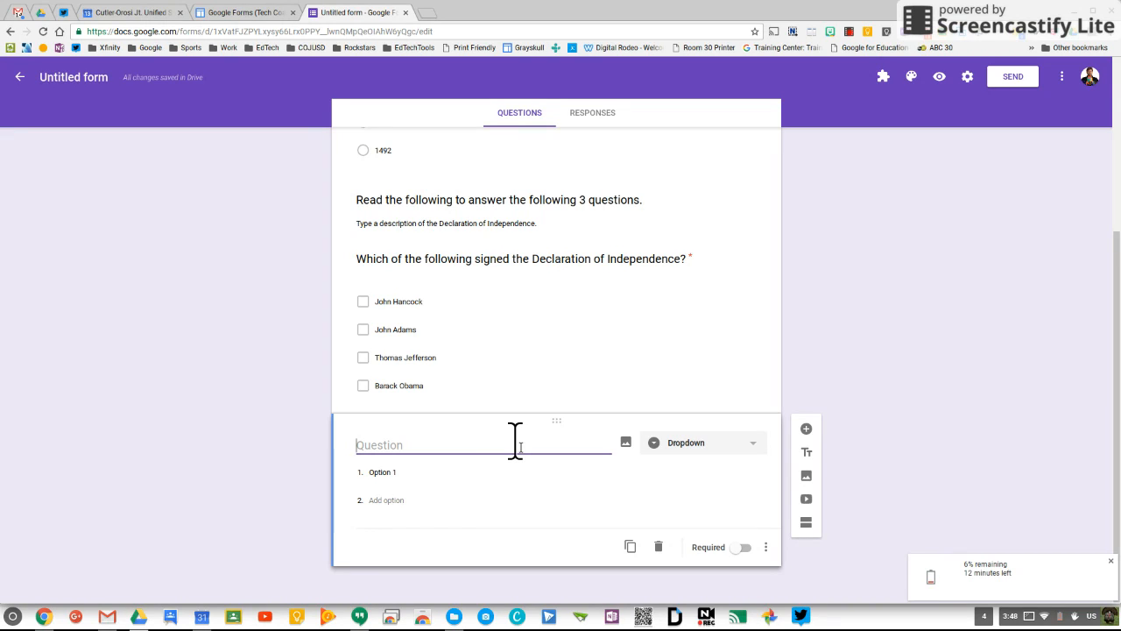
{"action": "type", "text": "To which country"}
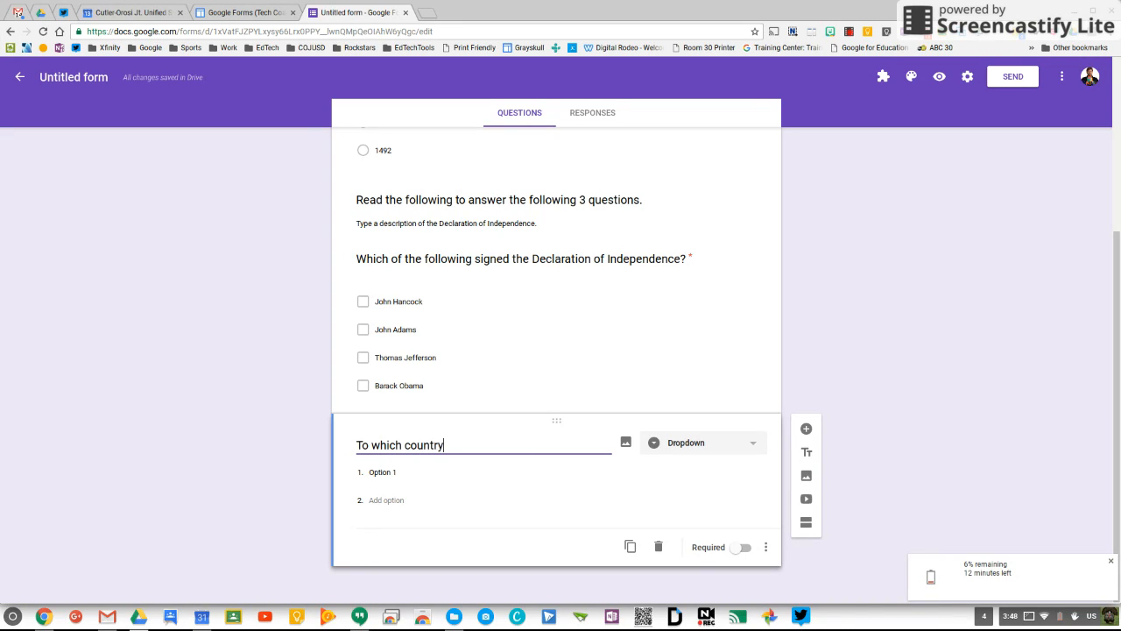
{"action": "type", "text": " was the Declaration of Indepen"}
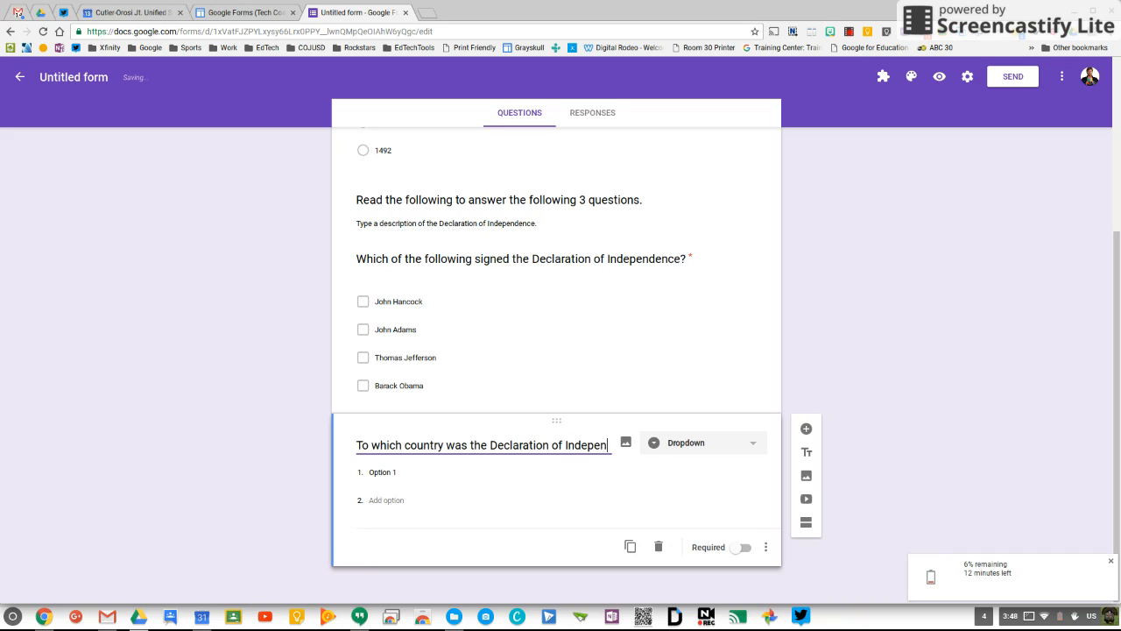
{"action": "type", "text": "dence In"}
{"action": "key", "text": "BackSpace"}
{"action": "key", "text": "BackSpace"}
{"action": "type", "text": "intended?"}
Step: Give the dropdown choices France, England, Mexico and China, and make it required
{"action": "left_click", "coordinate": [478, 480]}
{"action": "type", "text": "France"}
{"action": "key", "text": "Return"}
{"action": "type", "text": "Engl"}
{"action": "key", "text": "BackSpace"}
{"action": "key", "text": "BackSpace"}
{"action": "key", "text": "BackSpace"}
{"action": "type", "text": "ngland"}
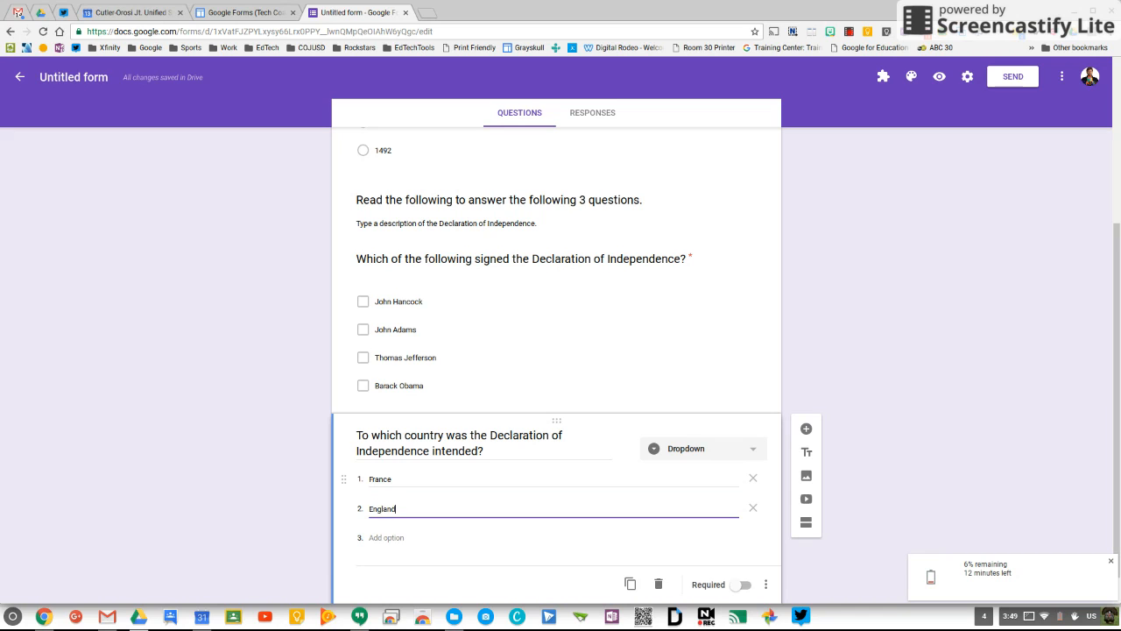
{"action": "key", "text": "Return"}
{"action": "type", "text": "Mexico"}
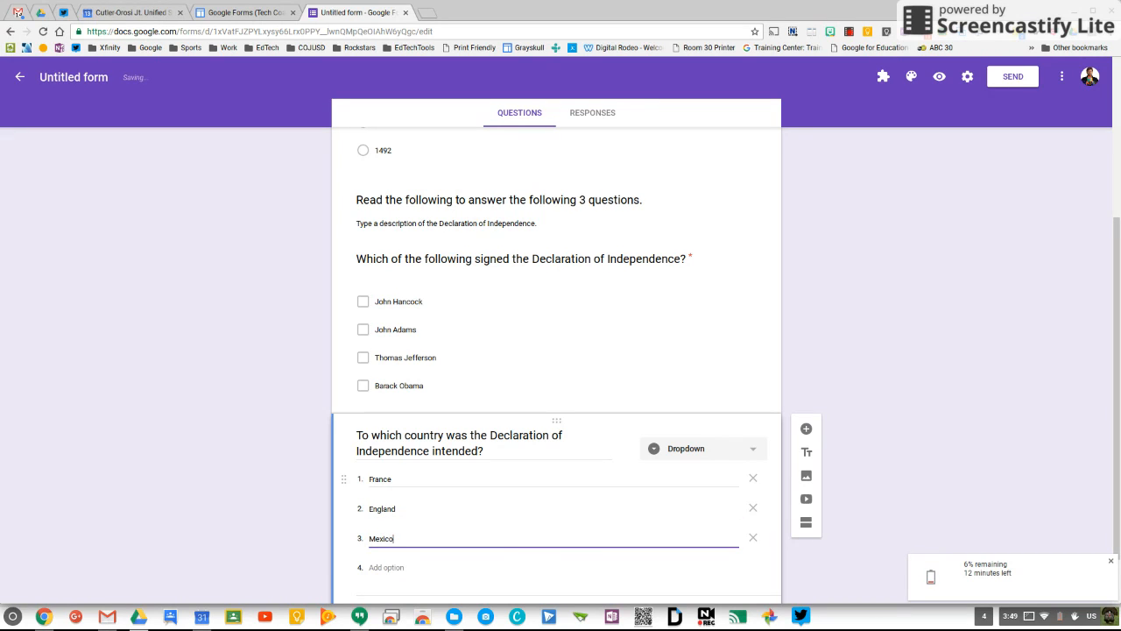
{"action": "key", "text": "Return"}
{"action": "type", "text": "China"}
{"action": "left_click", "coordinate": [276, 504]}
{"action": "scroll", "coordinate": [926, 503], "scroll_direction": "down", "scroll_amount": 1}
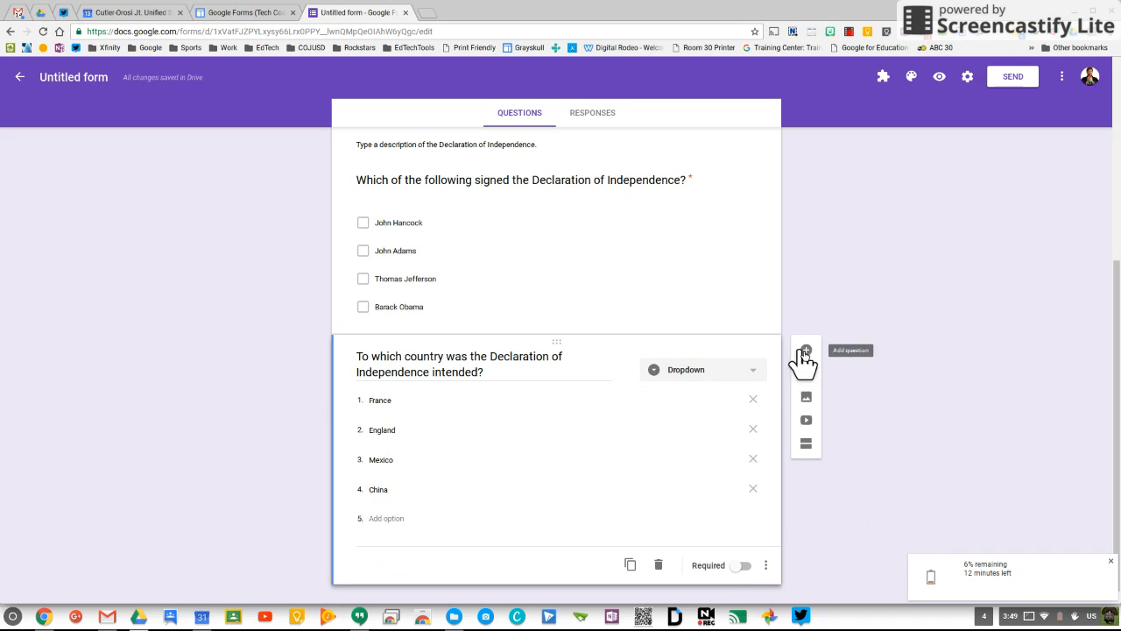
{"action": "left_click", "coordinate": [743, 565]}
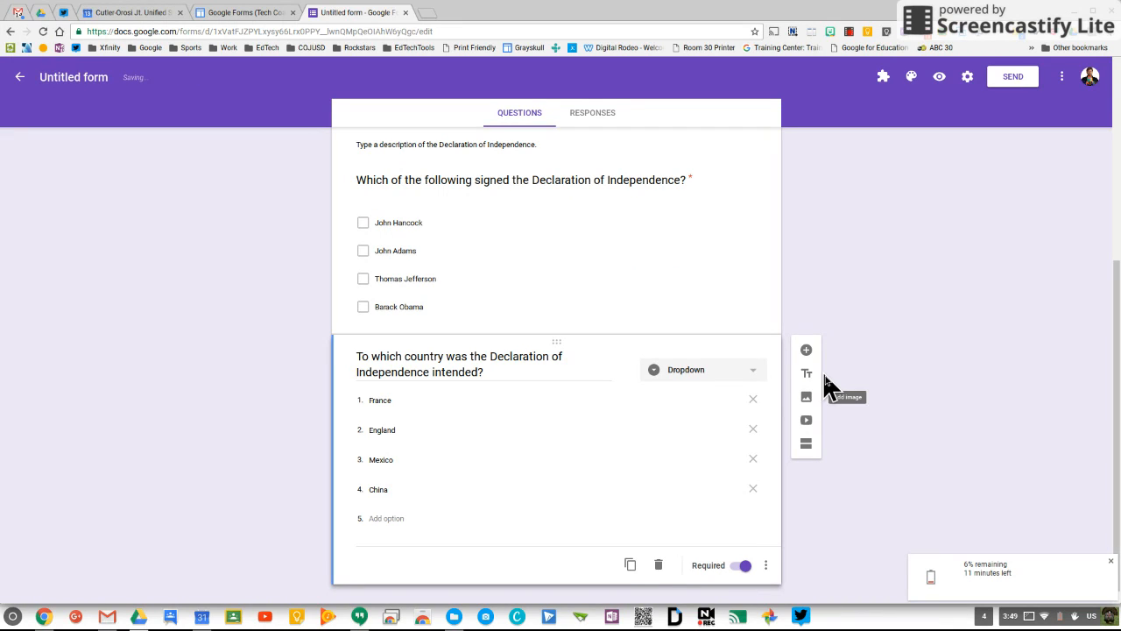
Step: Add a required Paragraph question: 'From memory, please type out the Preamble to the Constitution.'
{"action": "left_click", "coordinate": [857, 365]}
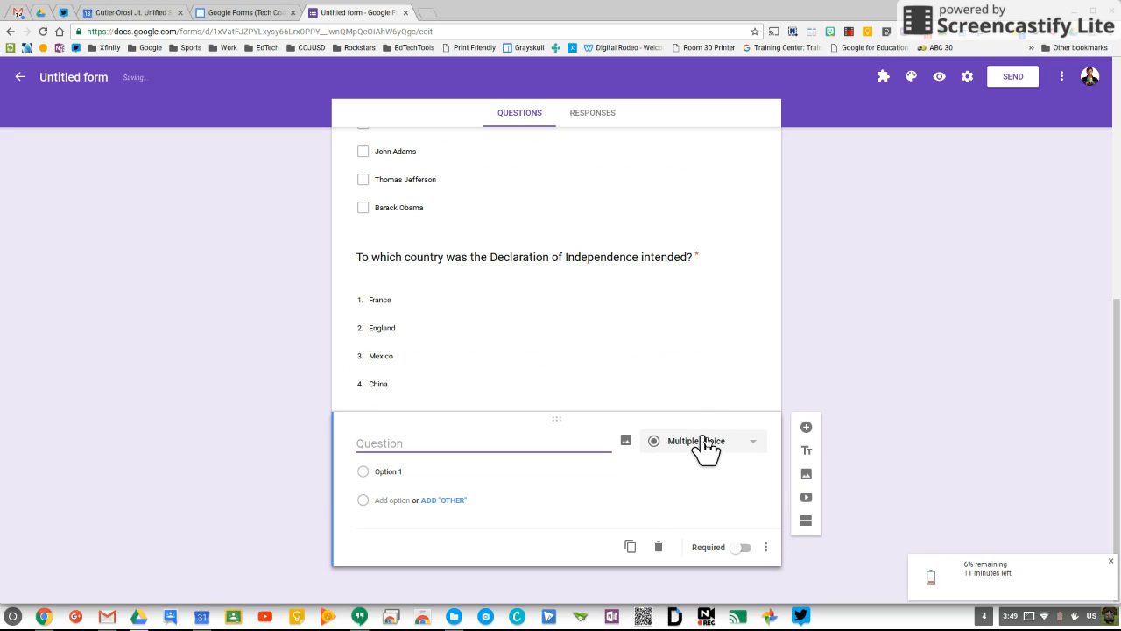
{"action": "left_click", "coordinate": [705, 445]}
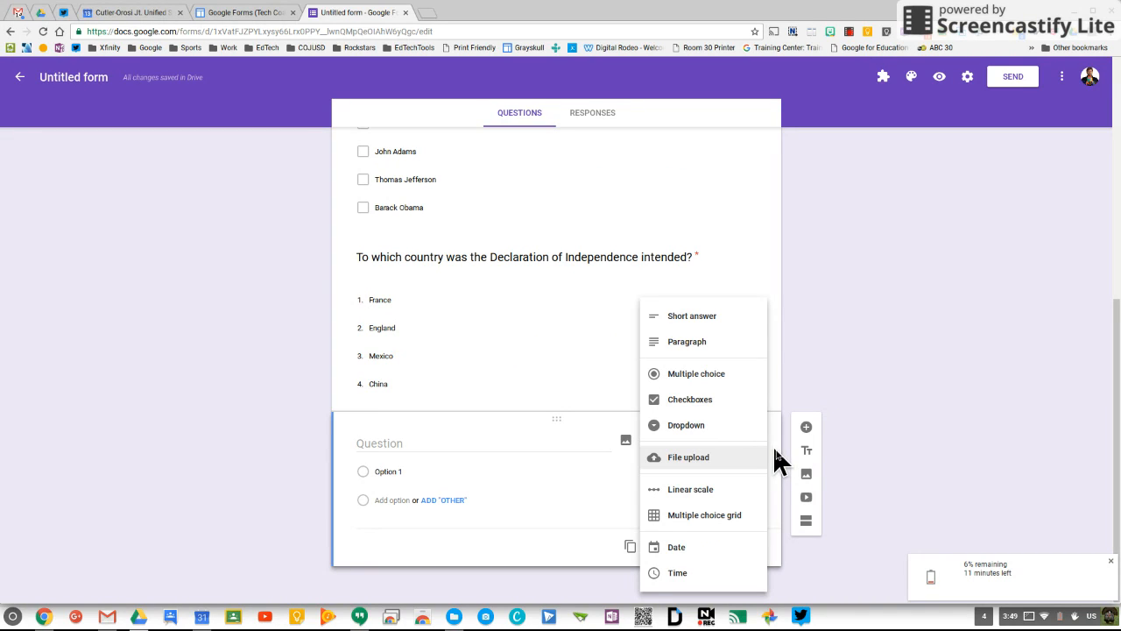
{"action": "left_click", "coordinate": [710, 342]}
{"action": "left_click", "coordinate": [436, 469]}
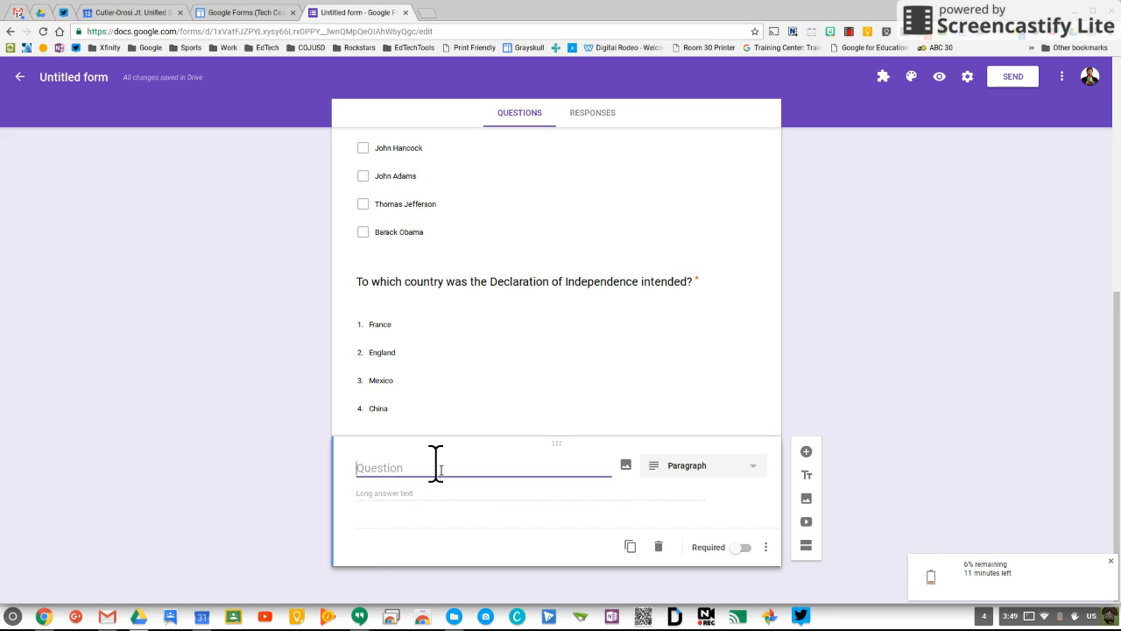
{"action": "type", "text": "From "}
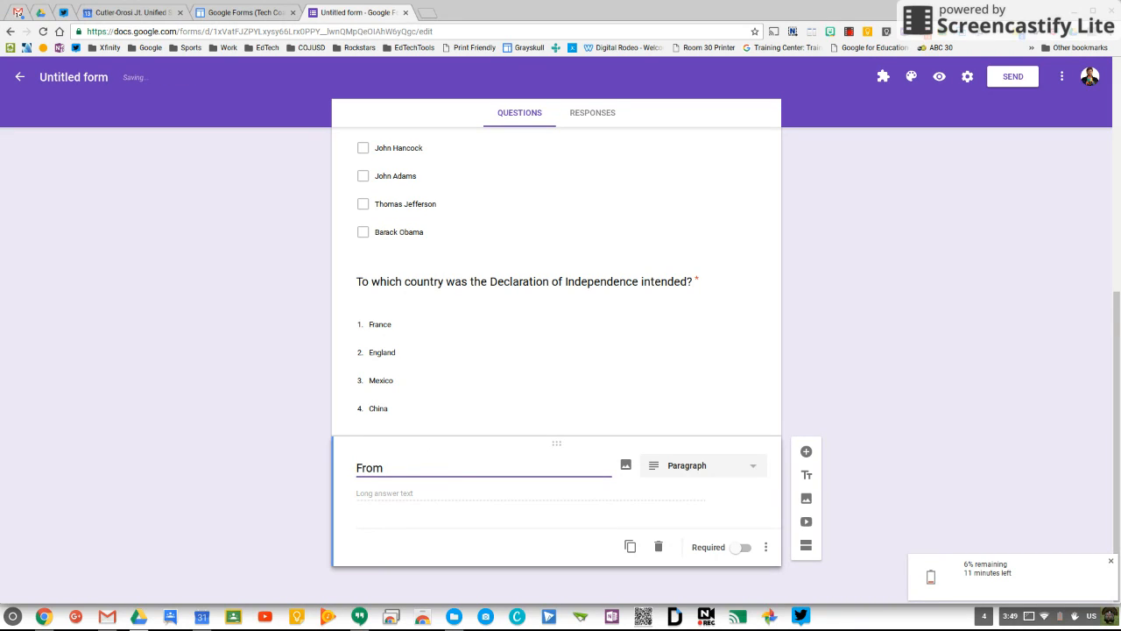
{"action": "type", "text": "memory, please type out "}
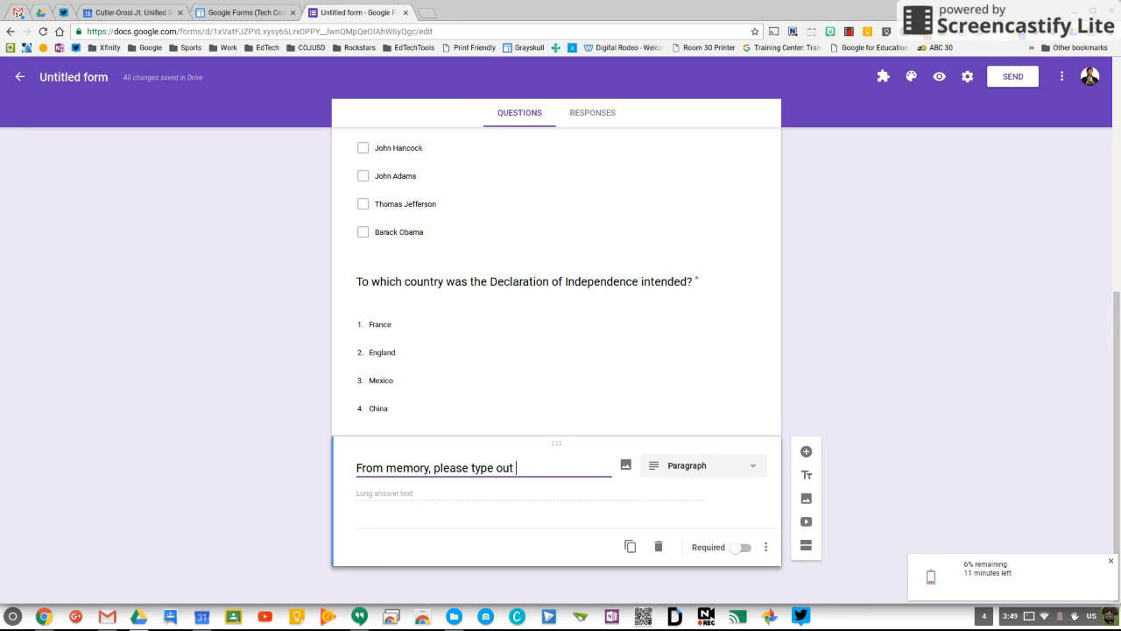
{"action": "type", "text": "the Preamble to the Con"}
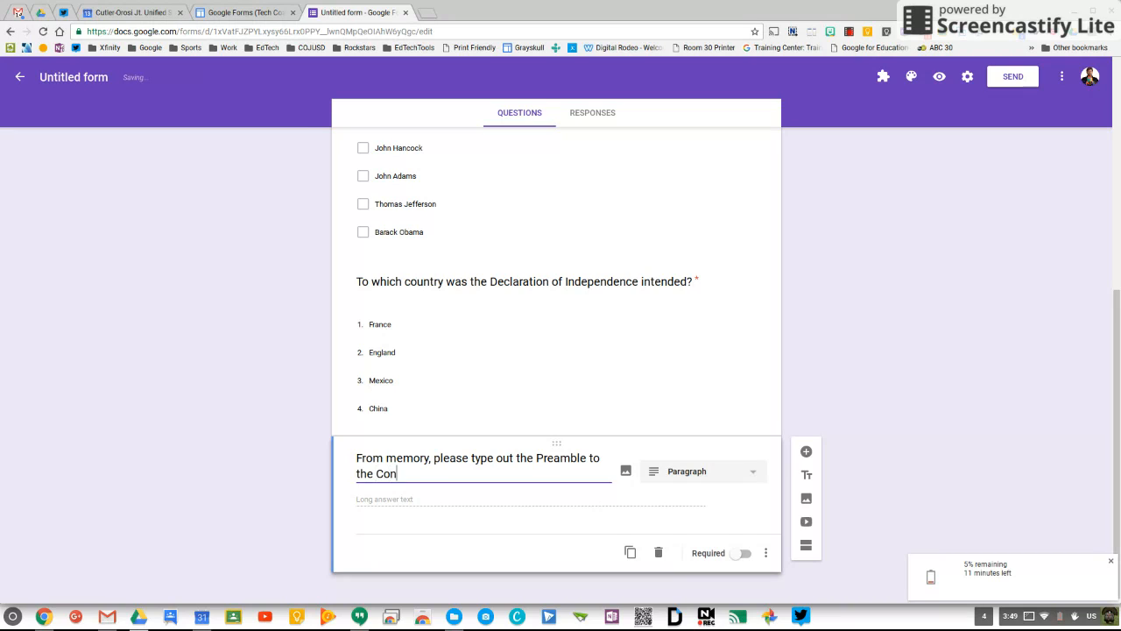
{"action": "type", "text": "stitution."}
{"action": "left_click", "coordinate": [739, 553]}
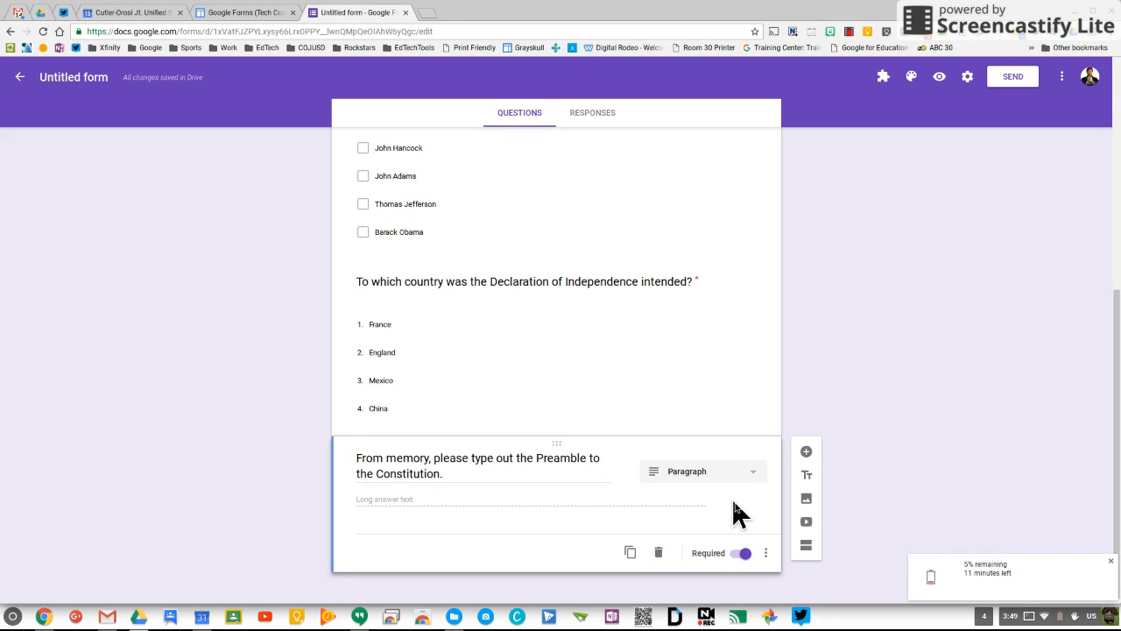
{"action": "scroll", "coordinate": [928, 496], "scroll_direction": "up", "scroll_amount": 2}
Step: Insert a new question below the Preamble item, keeping the Multiple choice type
{"action": "scroll", "coordinate": [930, 496], "scroll_direction": "up", "scroll_amount": 3}
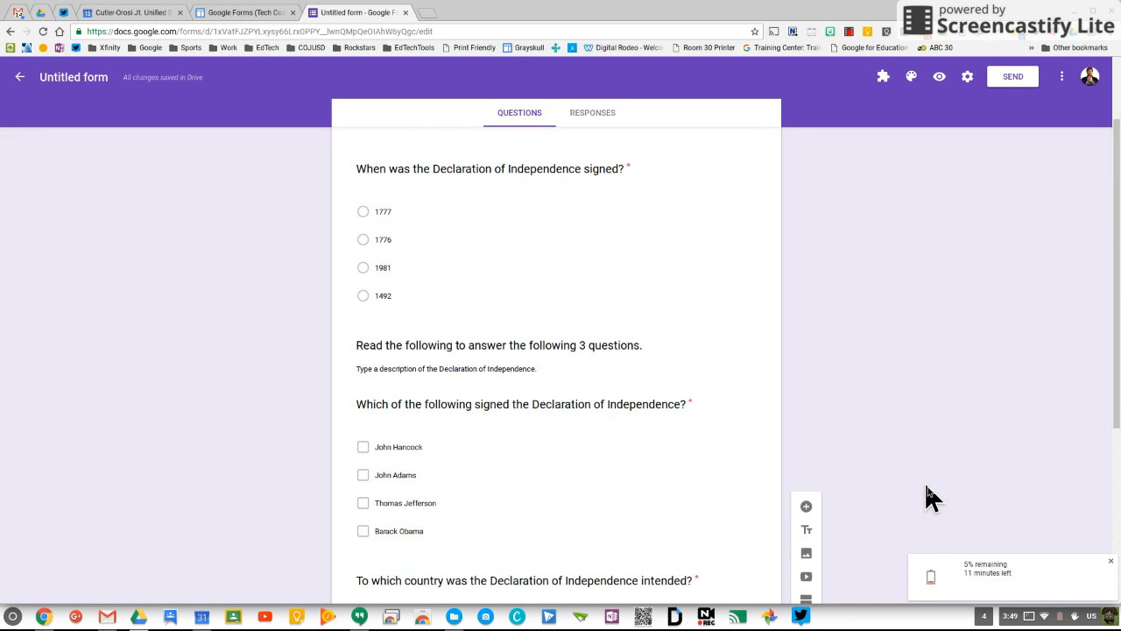
{"action": "scroll", "coordinate": [930, 497], "scroll_direction": "down", "scroll_amount": 3}
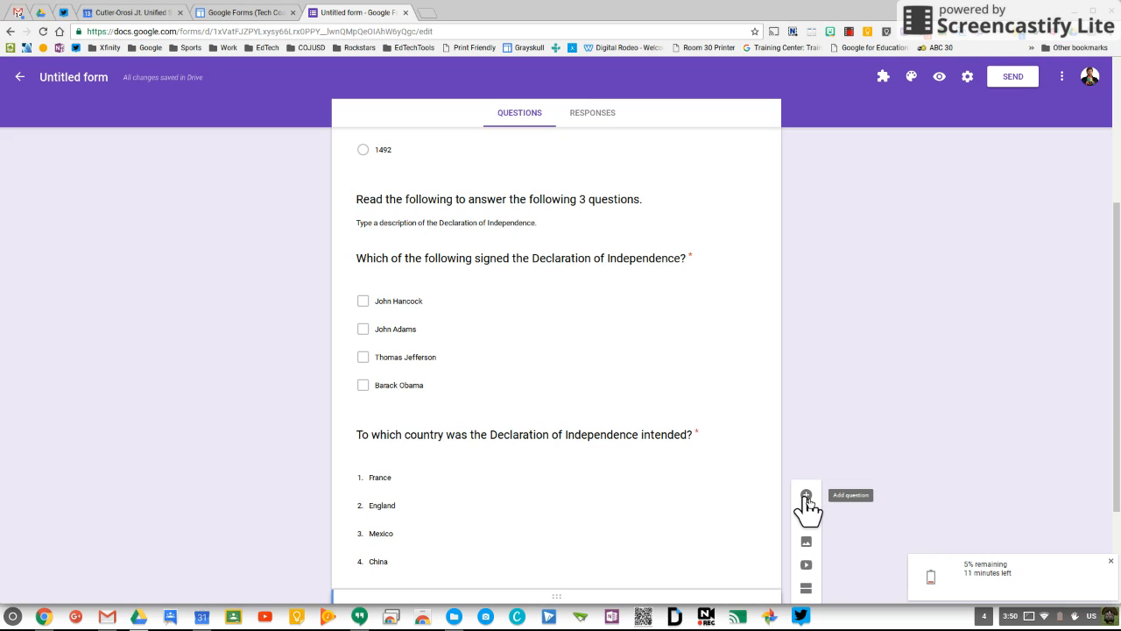
{"action": "left_click", "coordinate": [805, 496]}
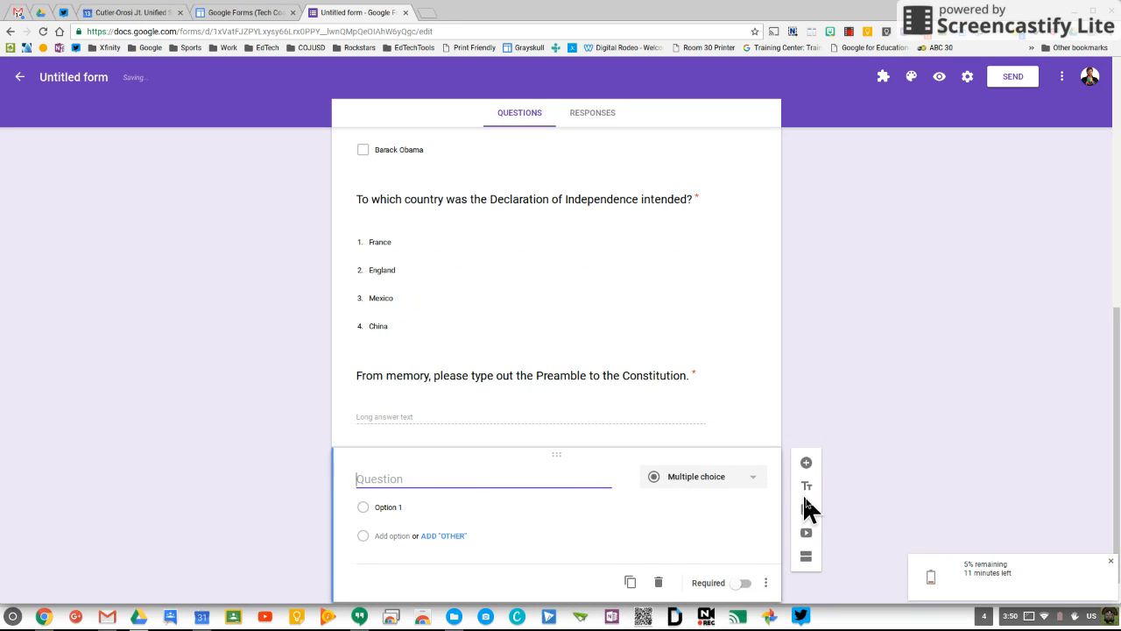
{"action": "left_click", "coordinate": [749, 478]}
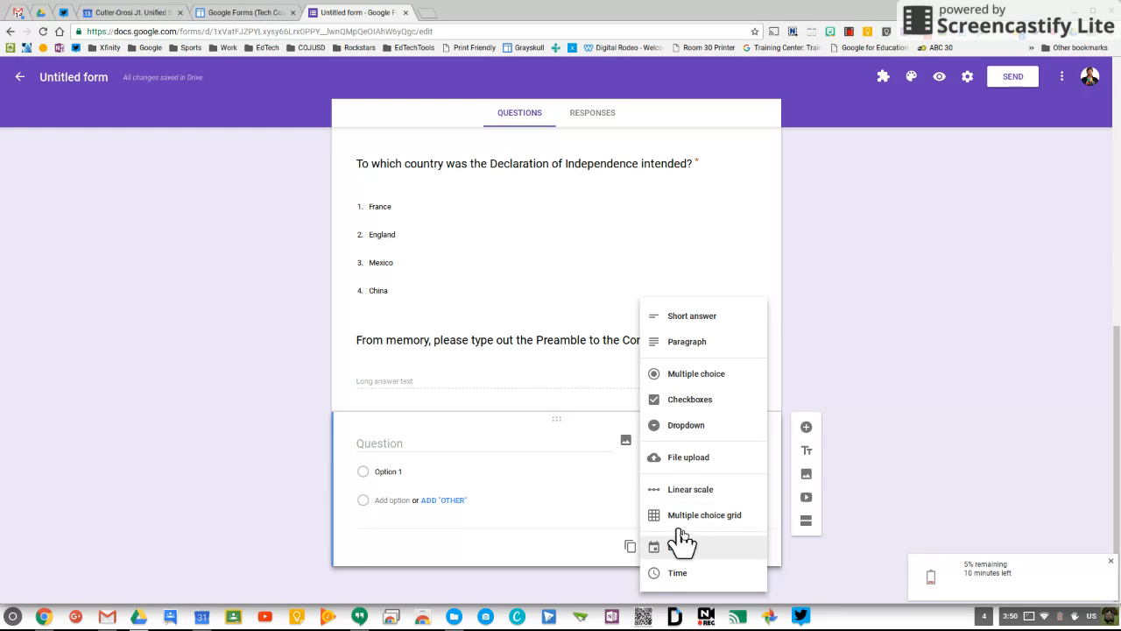
{"action": "left_click", "coordinate": [876, 415]}
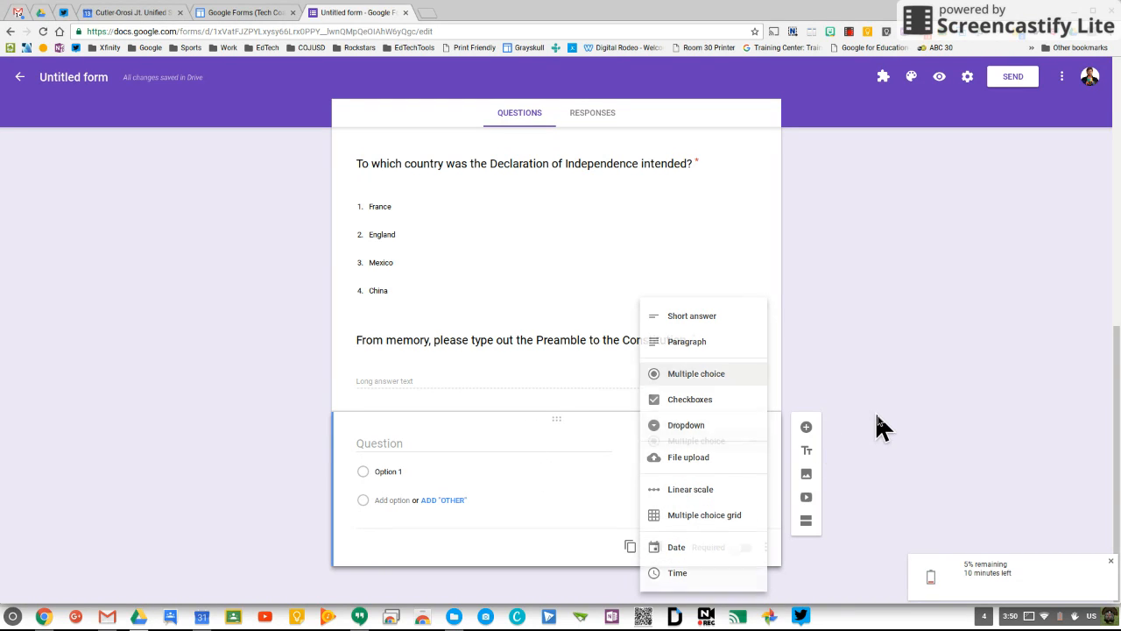
{"action": "scroll", "coordinate": [845, 332], "scroll_direction": "up", "scroll_amount": 4}
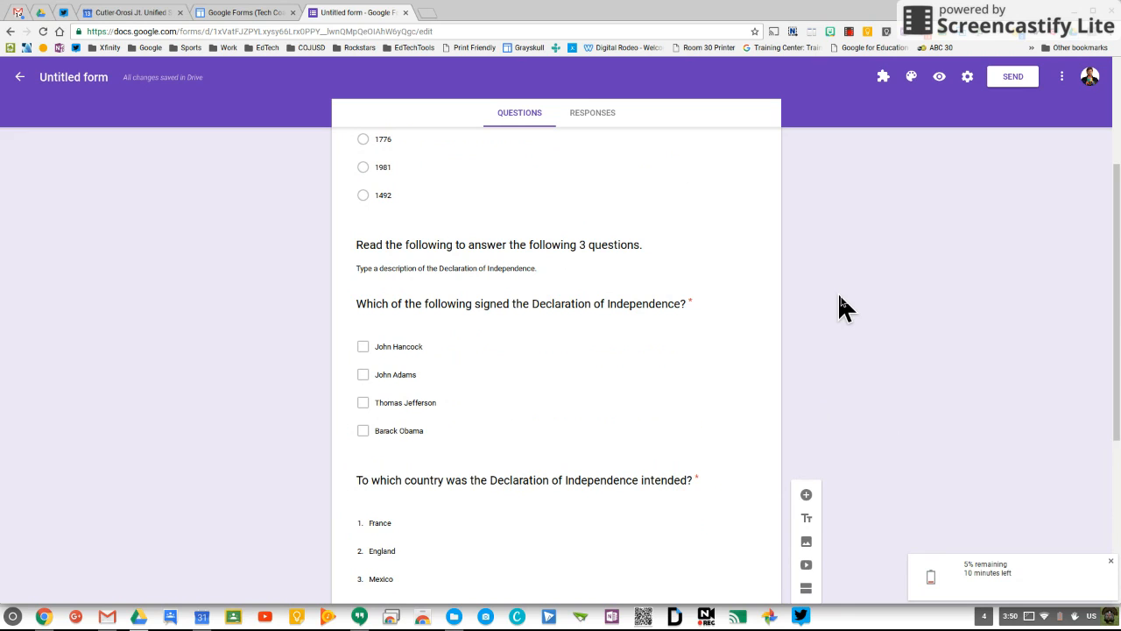
{"action": "scroll", "coordinate": [839, 306], "scroll_direction": "up", "scroll_amount": 3}
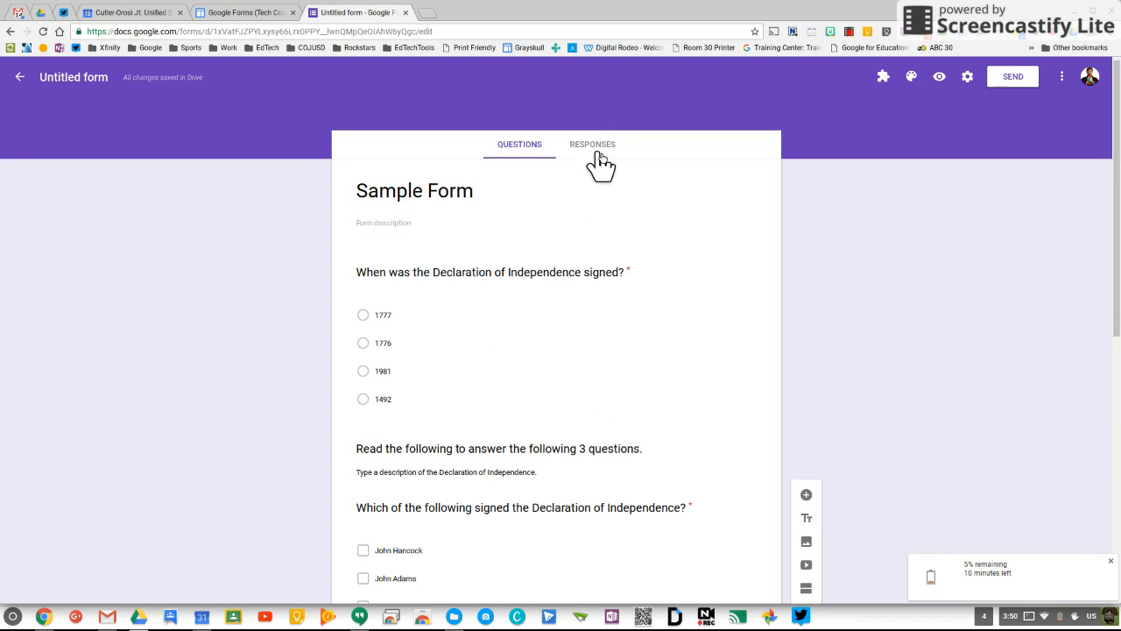
Step: From the Responses tab, link responses to a new spreadsheet, 'Untitled form (Responses)'
{"action": "left_click", "coordinate": [595, 147]}
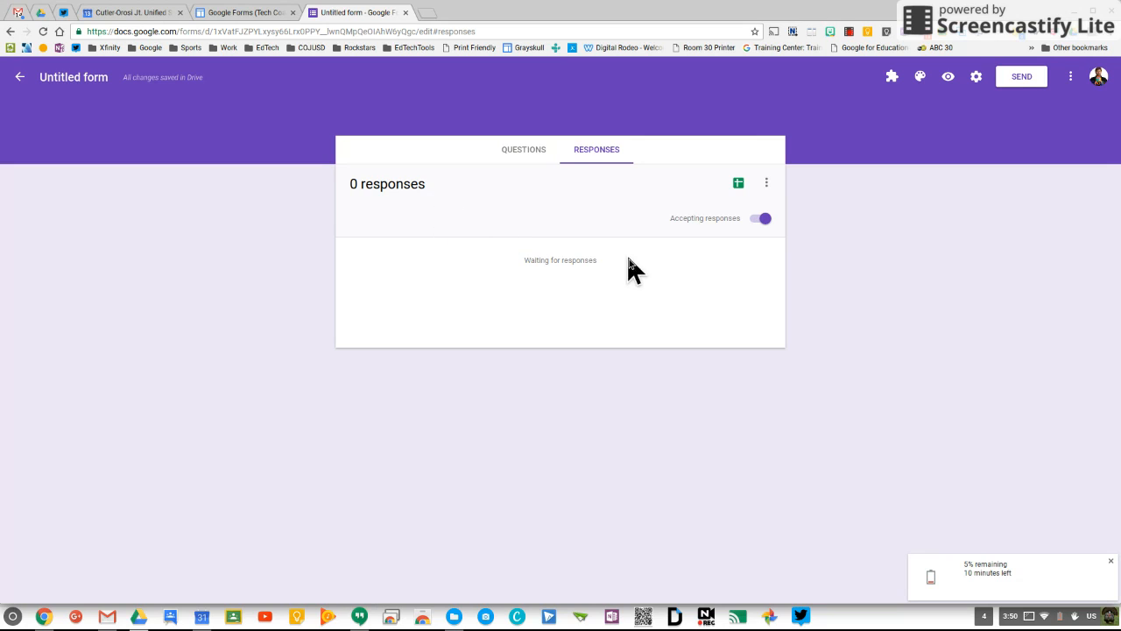
{"action": "left_click", "coordinate": [739, 184]}
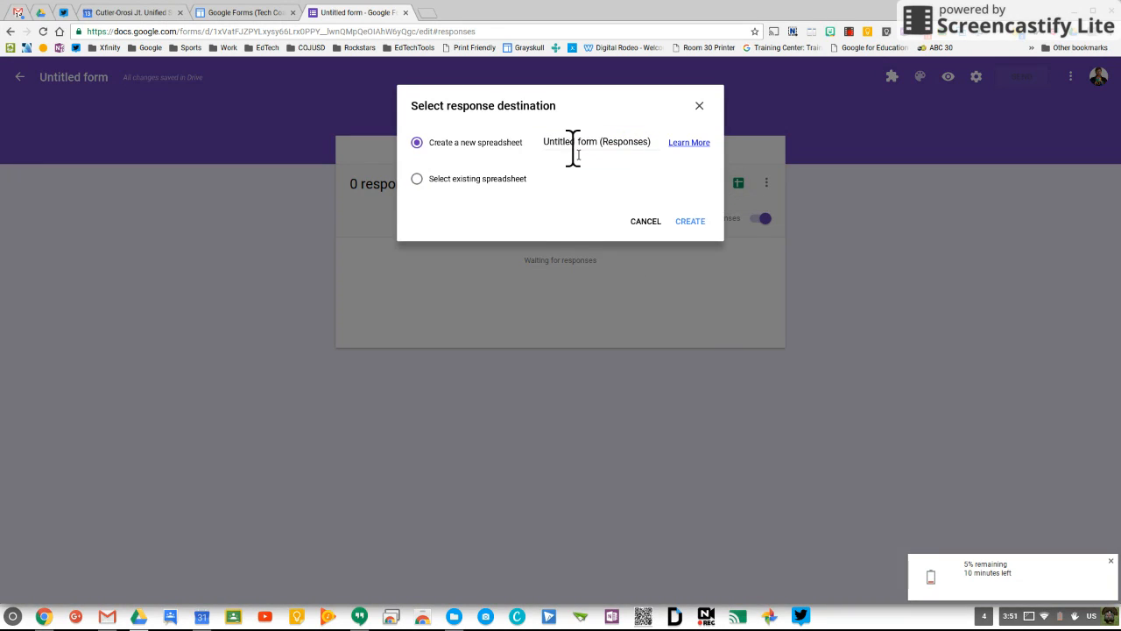
{"action": "left_click", "coordinate": [690, 222]}
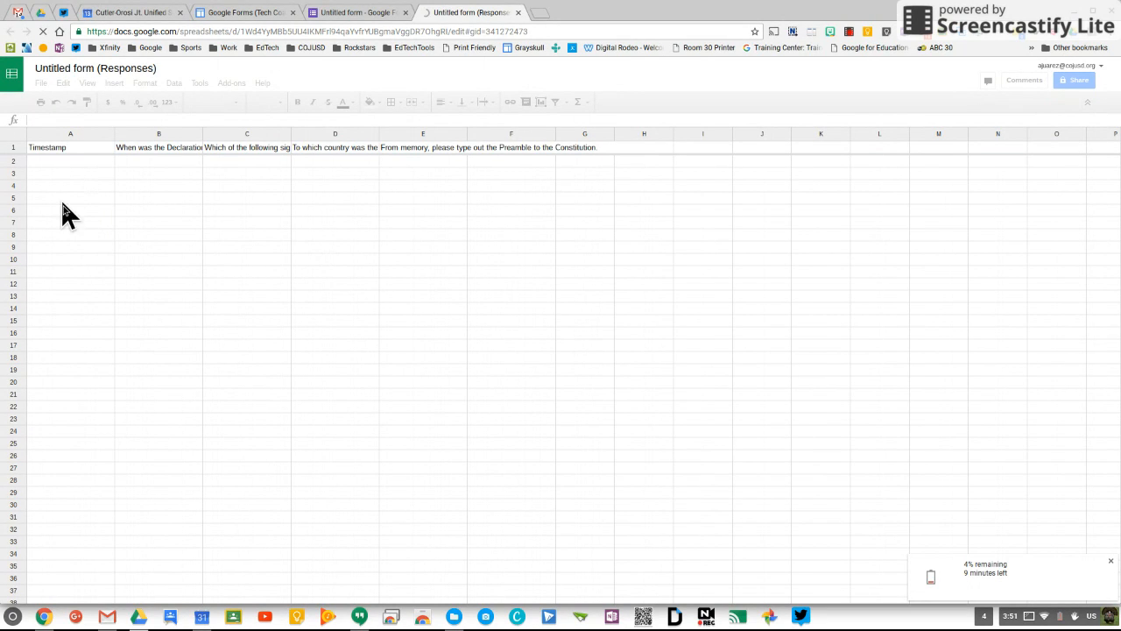
Step: Back in the form editor, insert a blank question below the signing-date question
{"action": "left_click", "coordinate": [344, 10]}
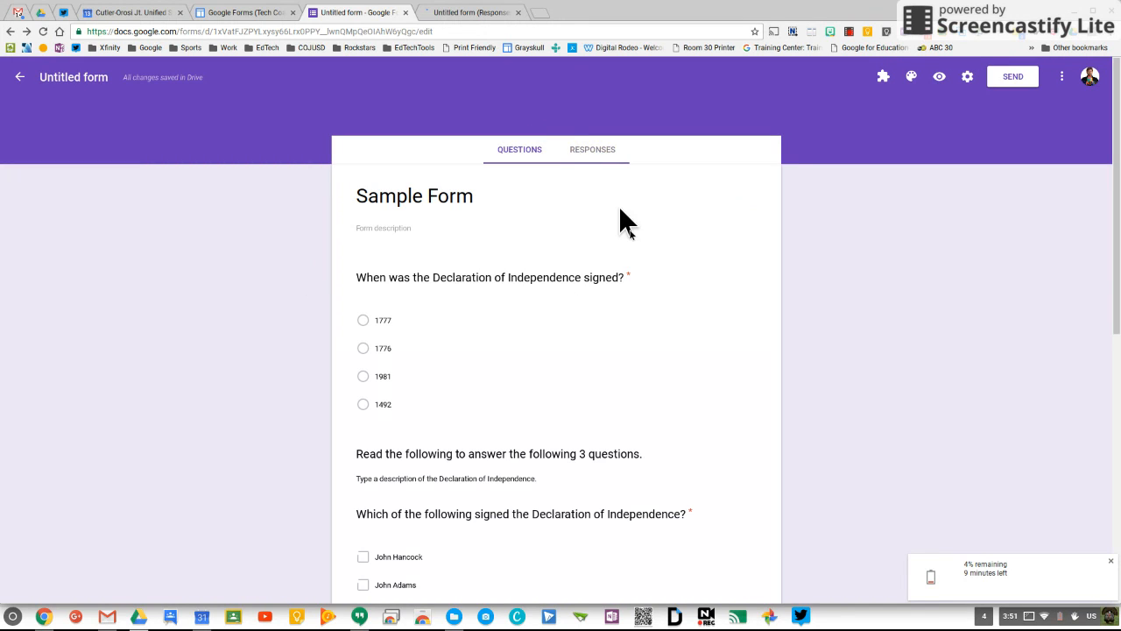
{"action": "left_click", "coordinate": [552, 285]}
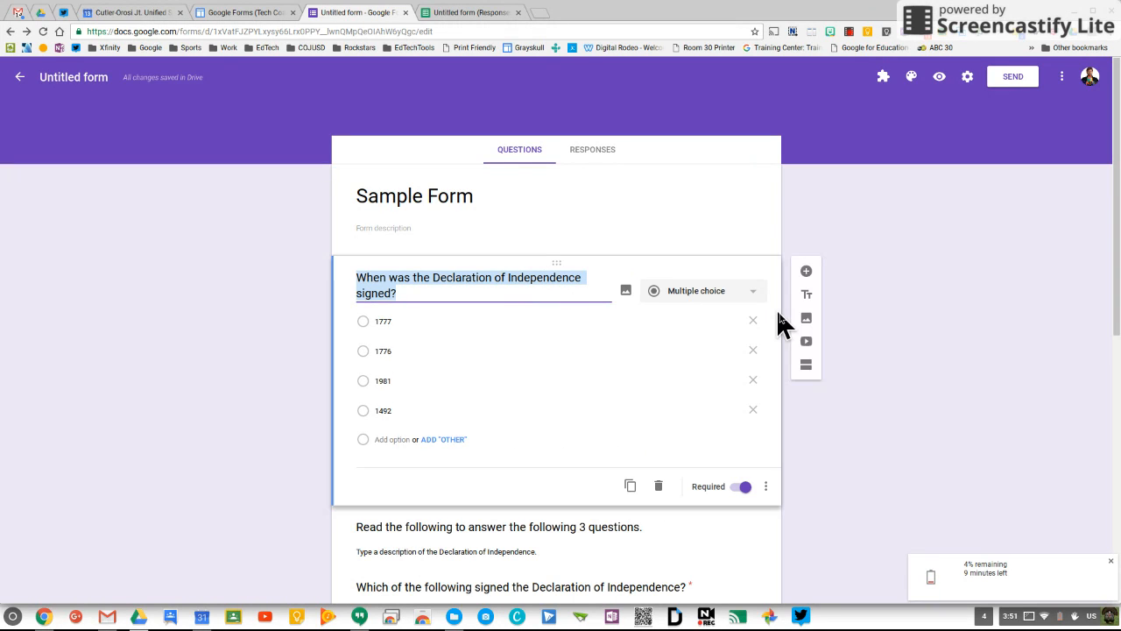
{"action": "left_click", "coordinate": [806, 270]}
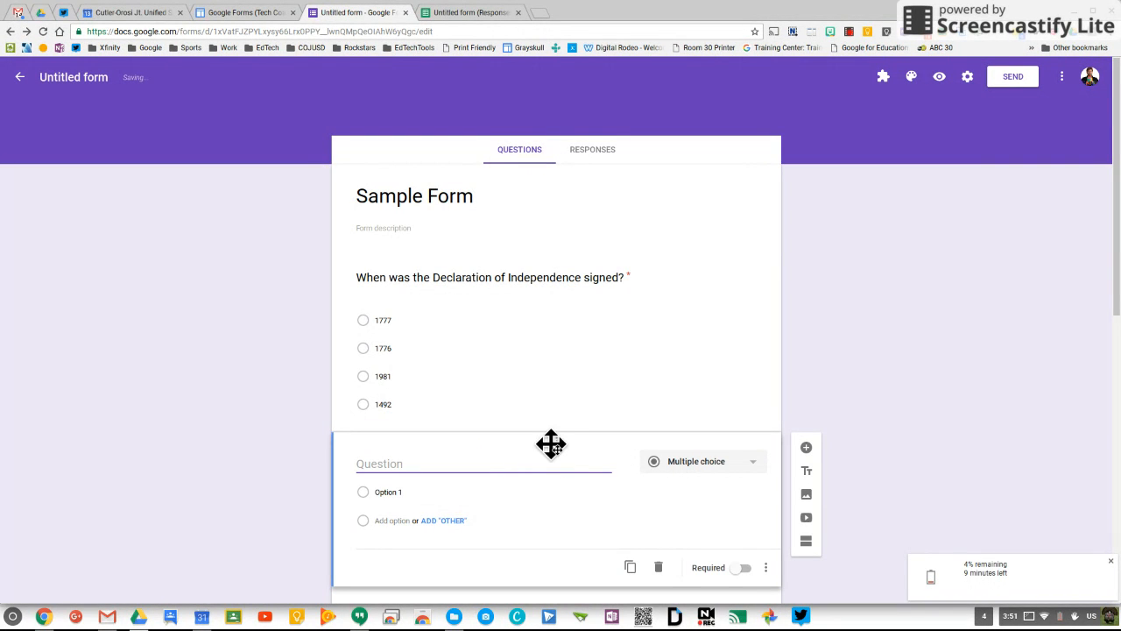
Step: Move the blank question to the top, title it 'Last Name', and make it required
{"action": "left_click_drag", "start_coordinate": [552, 442], "coordinate": [553, 266]}
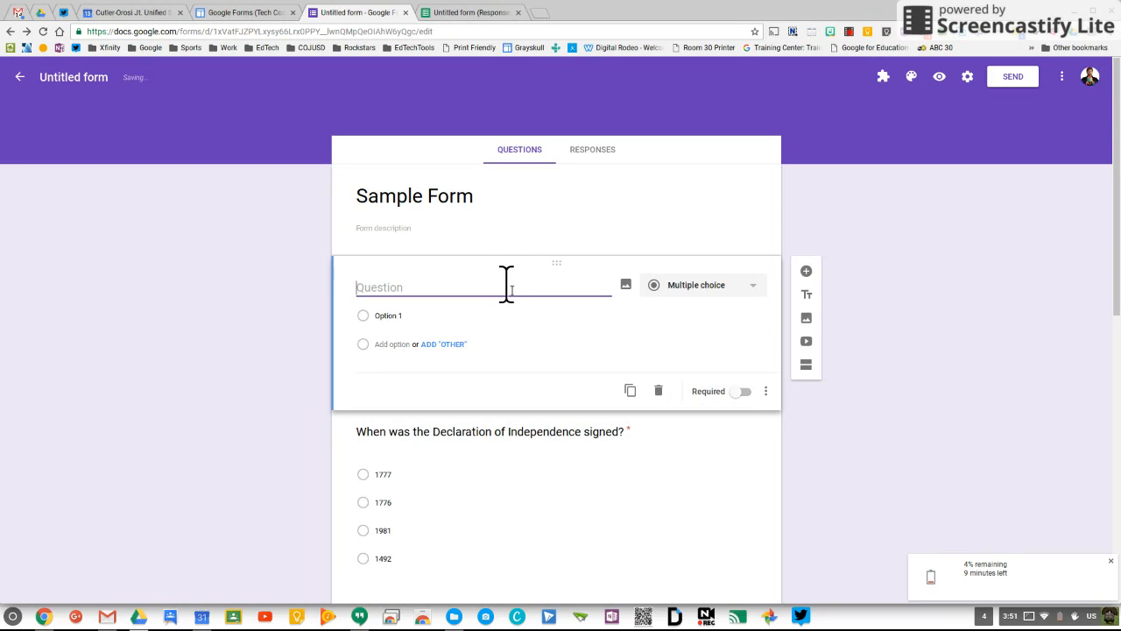
{"action": "type", "text": "Last Name"}
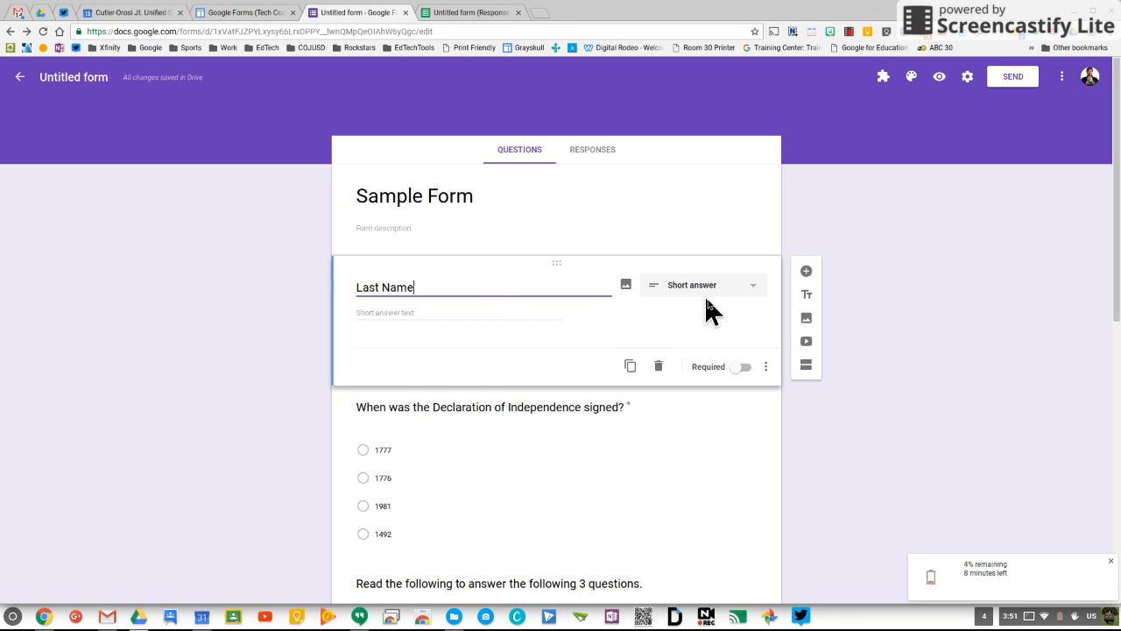
{"action": "left_click", "coordinate": [736, 368]}
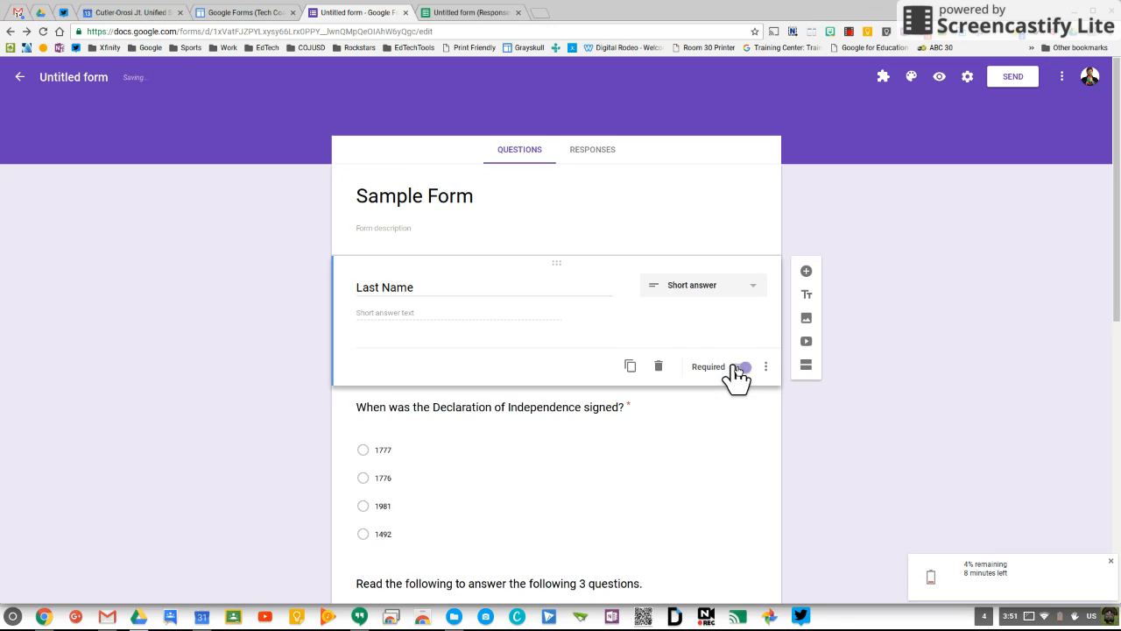
Step: Duplicate Last Name twice and retitle the copies 'First Name' and 'Period'
{"action": "left_click", "coordinate": [630, 368]}
{"action": "left_click_drag", "start_coordinate": [379, 365], "coordinate": [354, 364]}
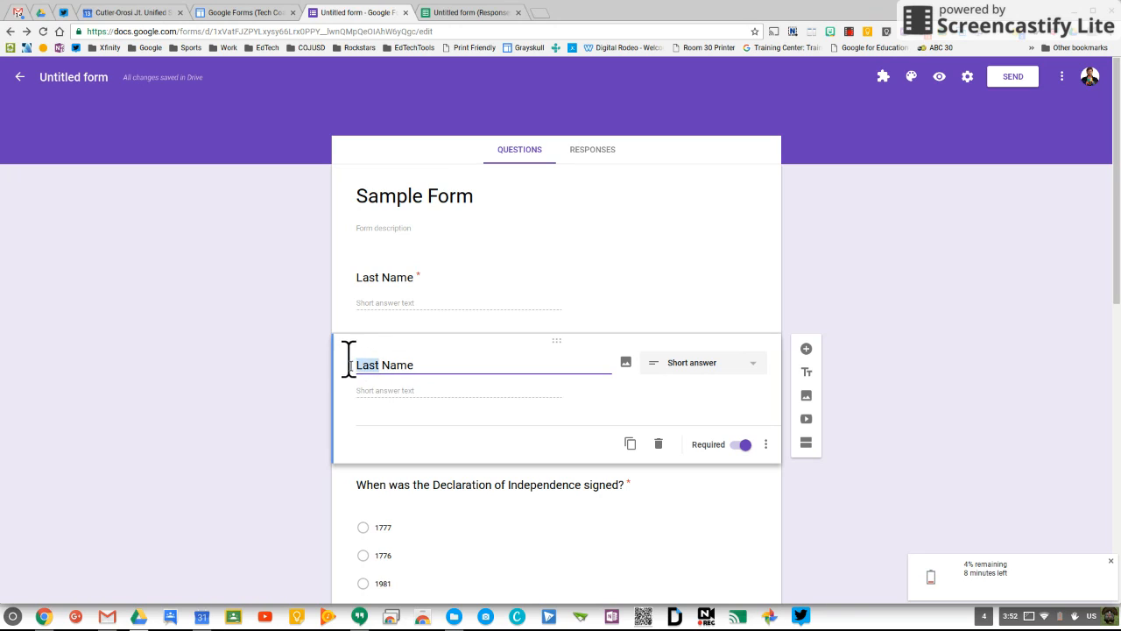
{"action": "type", "text": "First"}
{"action": "left_click", "coordinate": [630, 443]}
{"action": "left_click_drag", "start_coordinate": [476, 443], "coordinate": [303, 430]}
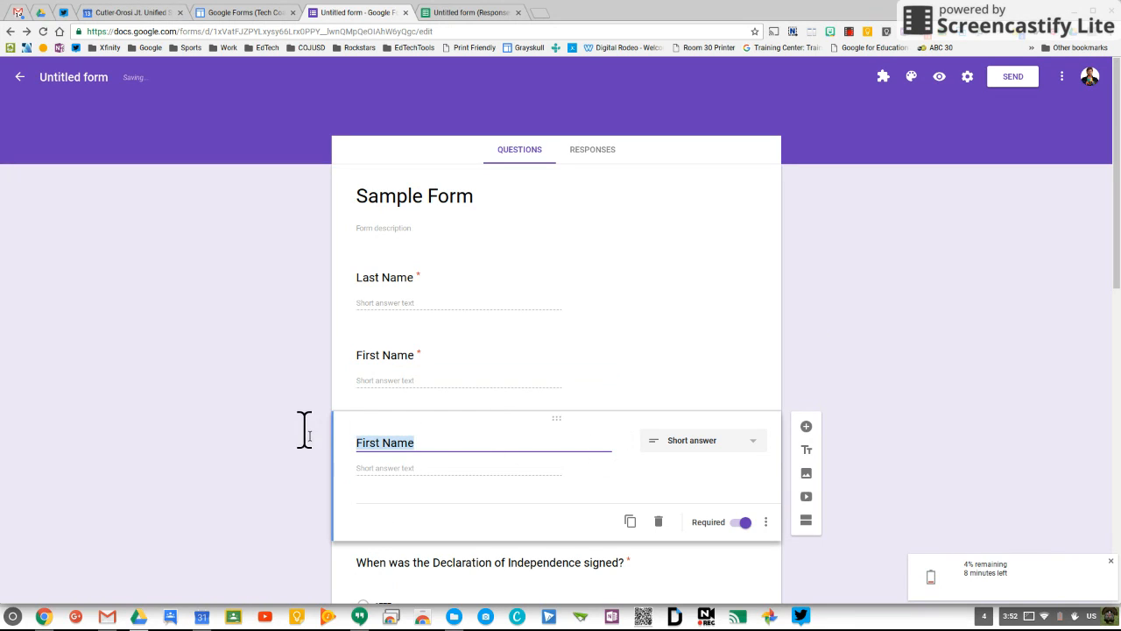
{"action": "type", "text": "Per"}
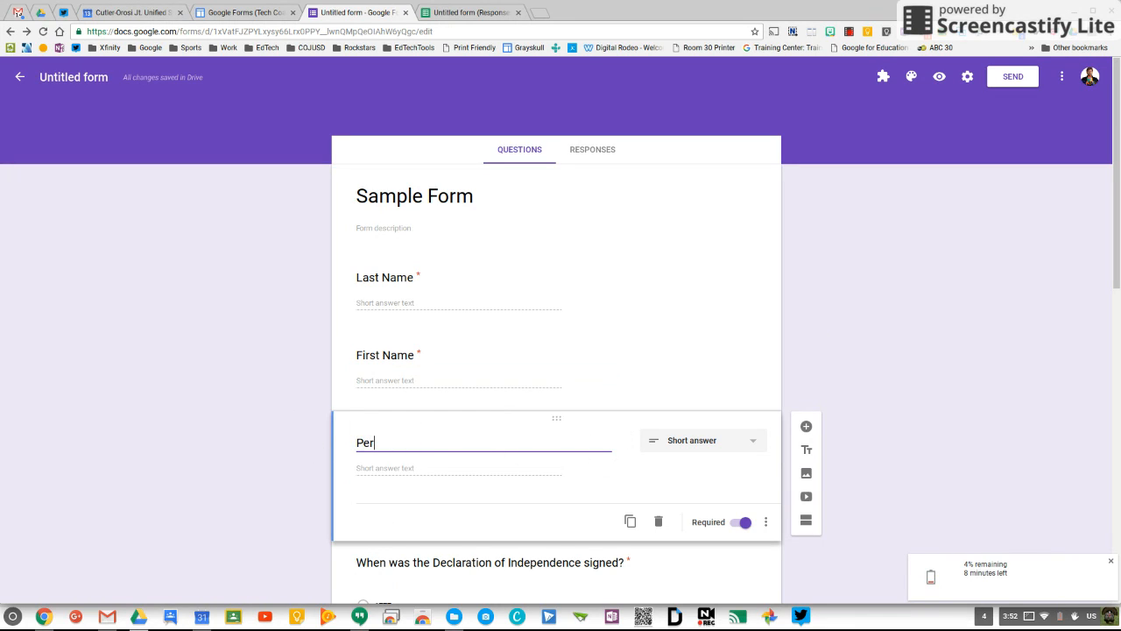
{"action": "type", "text": "iod"}
Step: Make the Period question a dropdown with first choices 1 and 2
{"action": "left_click", "coordinate": [729, 447]}
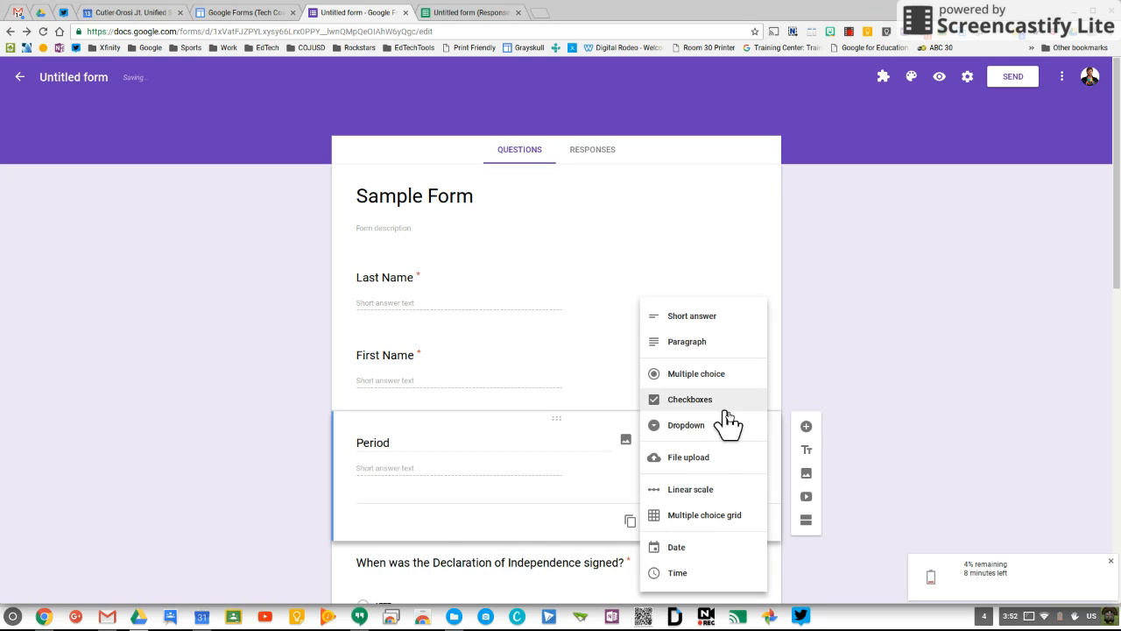
{"action": "left_click", "coordinate": [700, 426]}
{"action": "left_click", "coordinate": [379, 469]}
{"action": "type", "text": "1"}
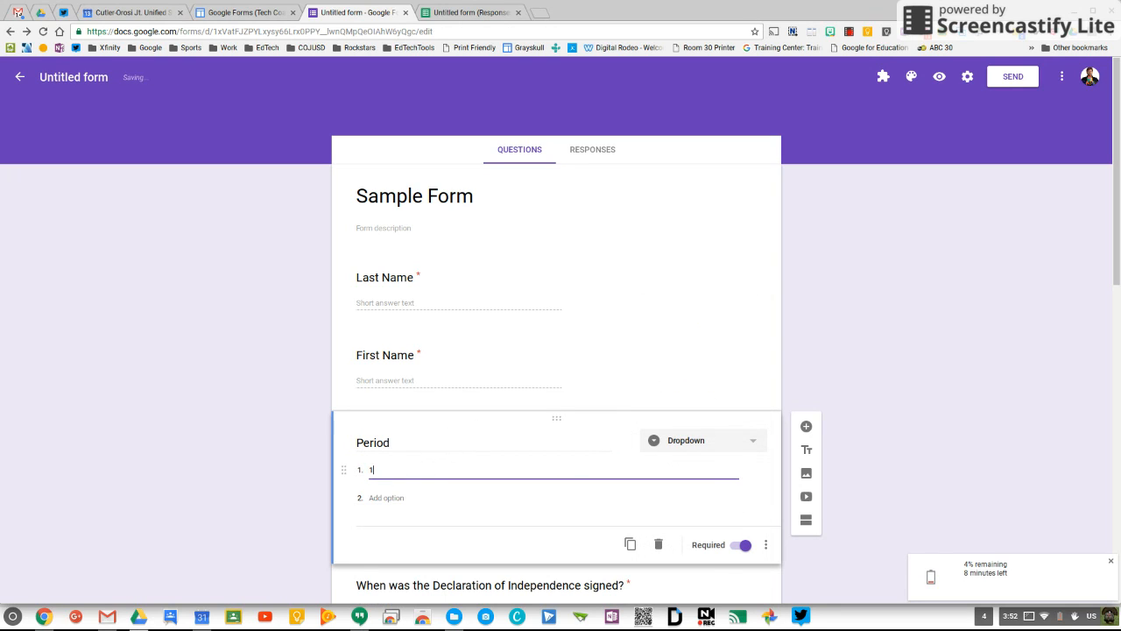
{"action": "key", "text": "Return"}
{"action": "type", "text": "2"}
Step: Add the remaining Period dropdown choices 3 through 7
{"action": "key", "text": "Return"}
{"action": "type", "text": "3"}
{"action": "key", "text": "Return"}
{"action": "type", "text": "4"}
{"action": "key", "text": "Return"}
{"action": "type", "text": "5"}
{"action": "key", "text": "Return"}
{"action": "type", "text": "6"}
{"action": "key", "text": "Return"}
{"action": "type", "text": "7"}
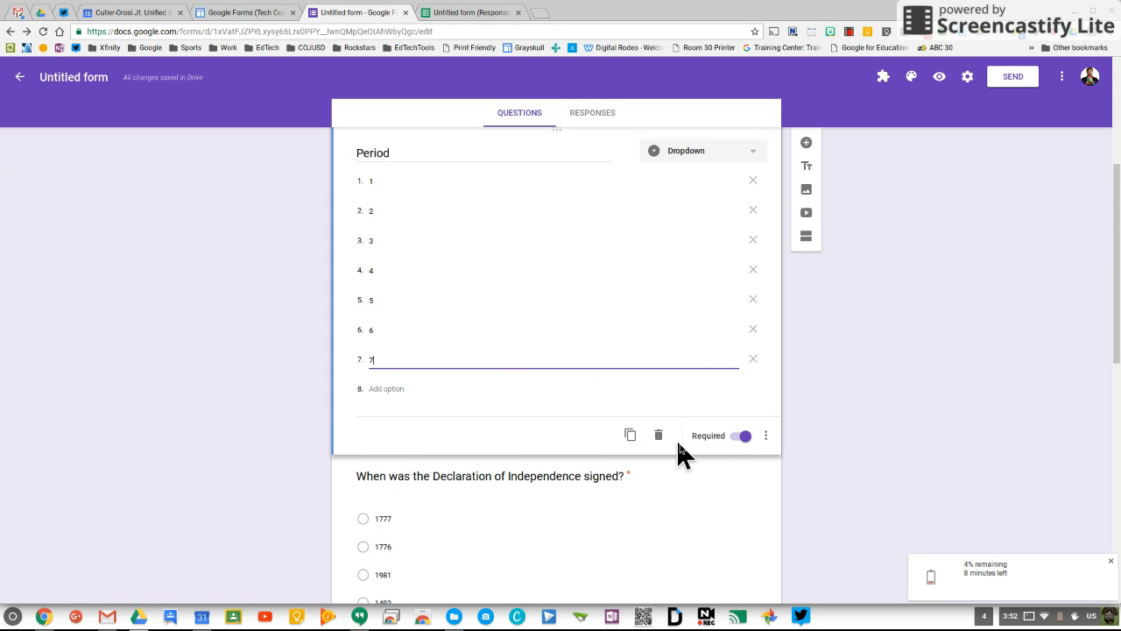
{"action": "scroll", "coordinate": [256, 409], "scroll_direction": "up", "scroll_amount": 5}
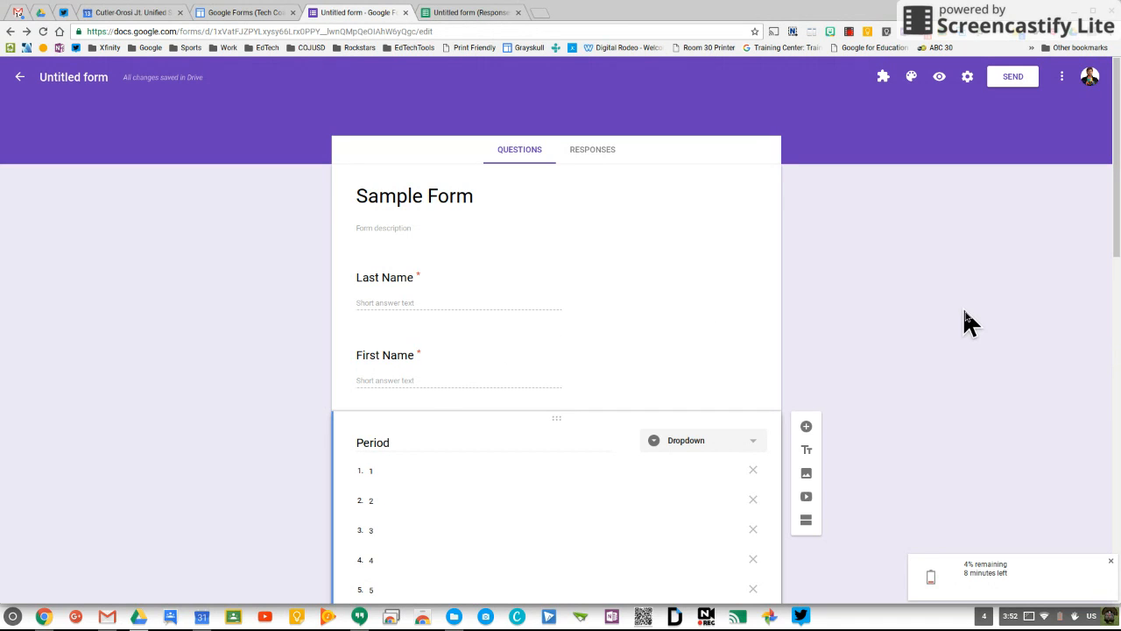
Step: Turn on 'Collect email address' in the form's General settings and save
{"action": "left_click", "coordinate": [967, 78]}
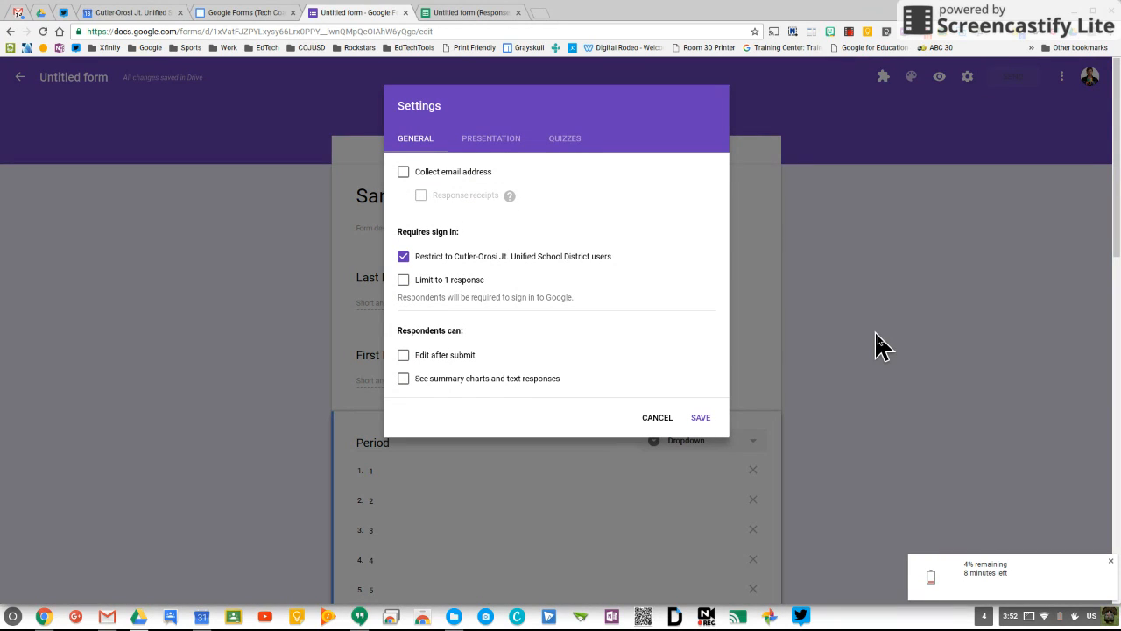
{"action": "left_click", "coordinate": [403, 173]}
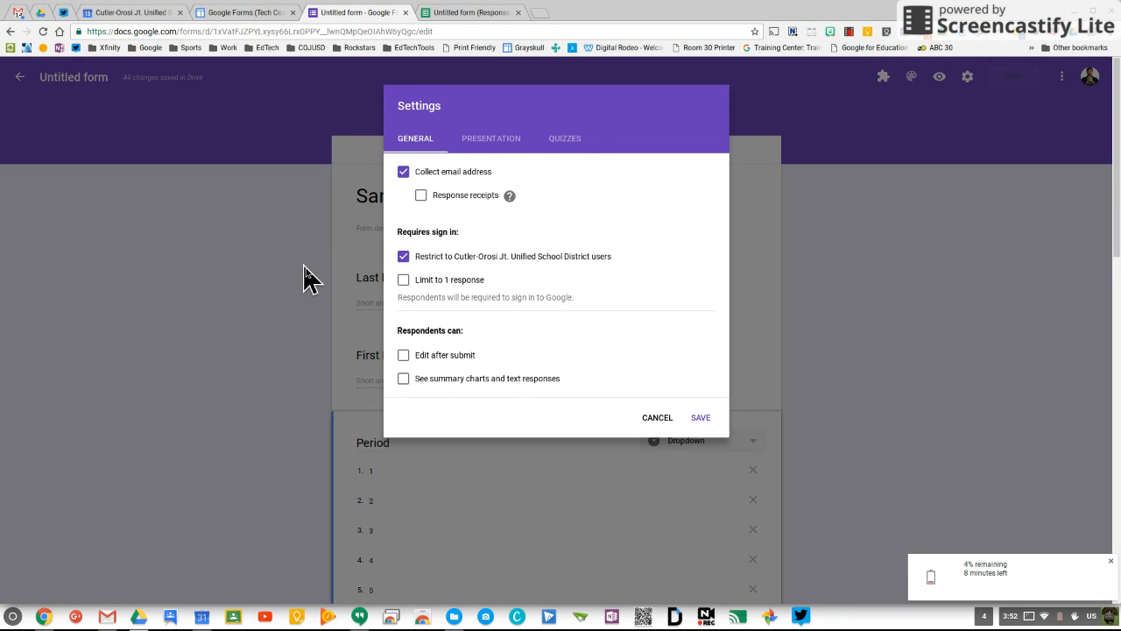
{"action": "left_click", "coordinate": [703, 419]}
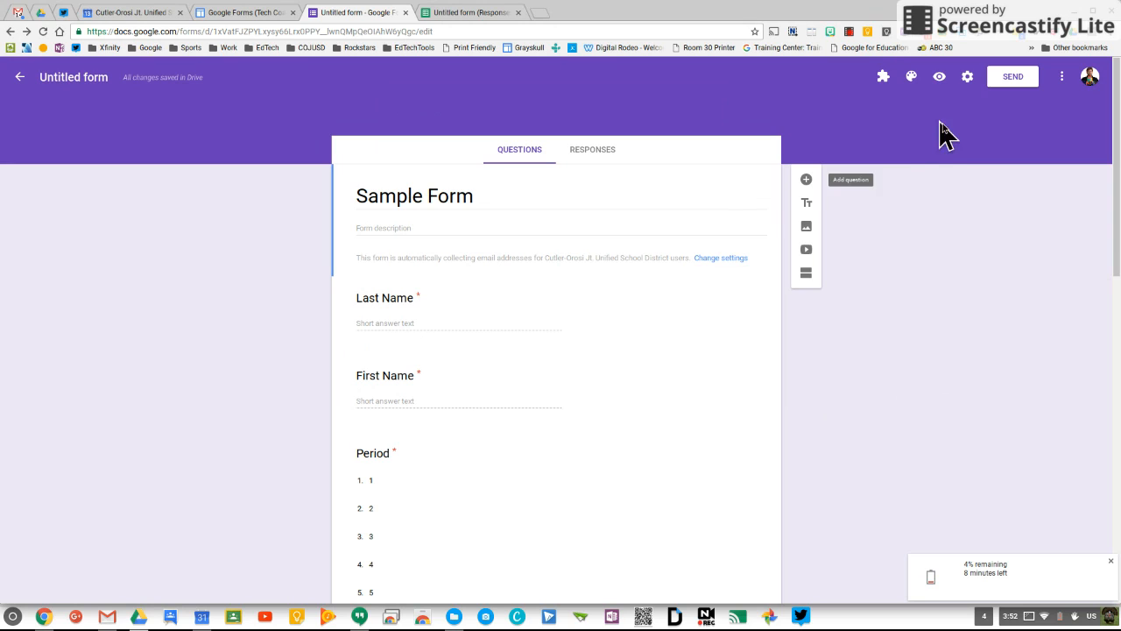
{"action": "left_click", "coordinate": [939, 77]}
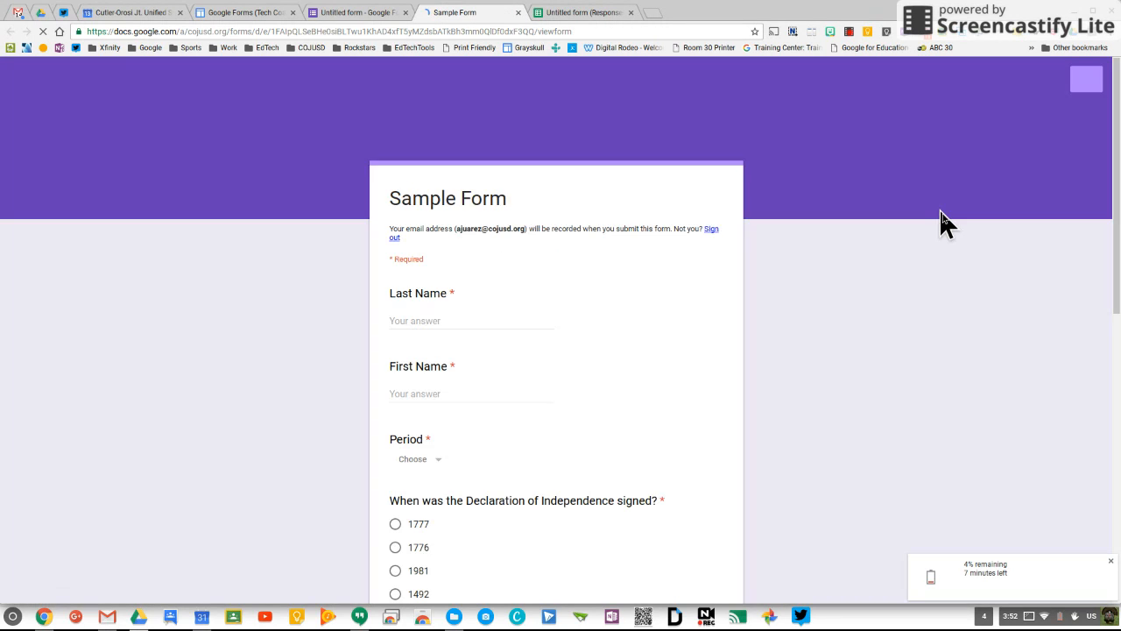
{"action": "scroll", "coordinate": [861, 279], "scroll_direction": "down", "scroll_amount": 4}
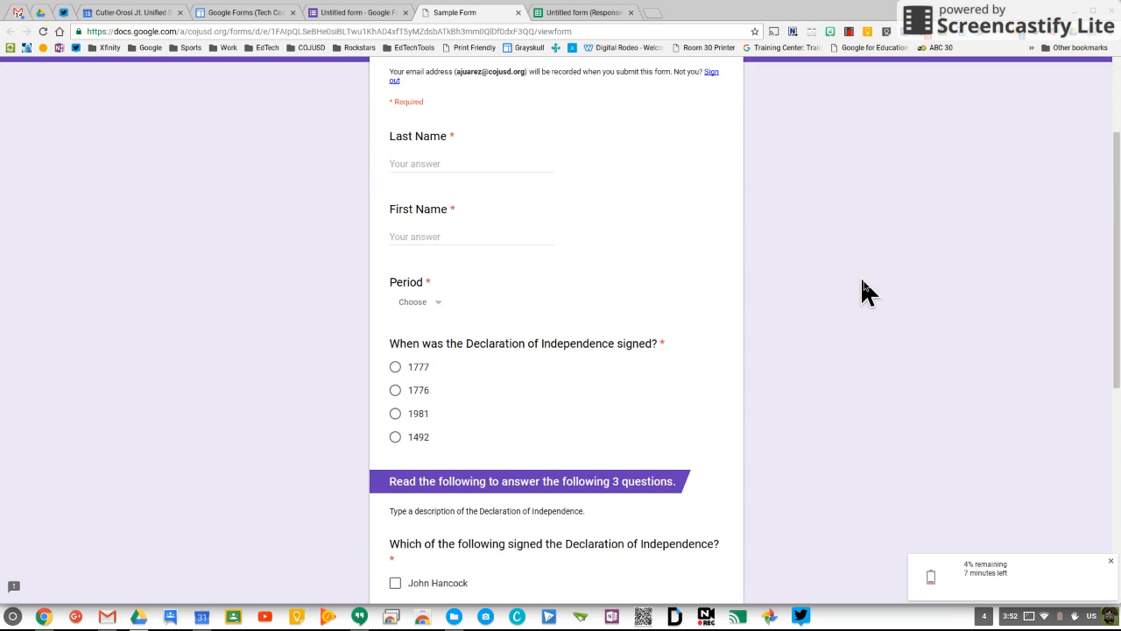
{"action": "scroll", "coordinate": [861, 280], "scroll_direction": "down", "scroll_amount": 3}
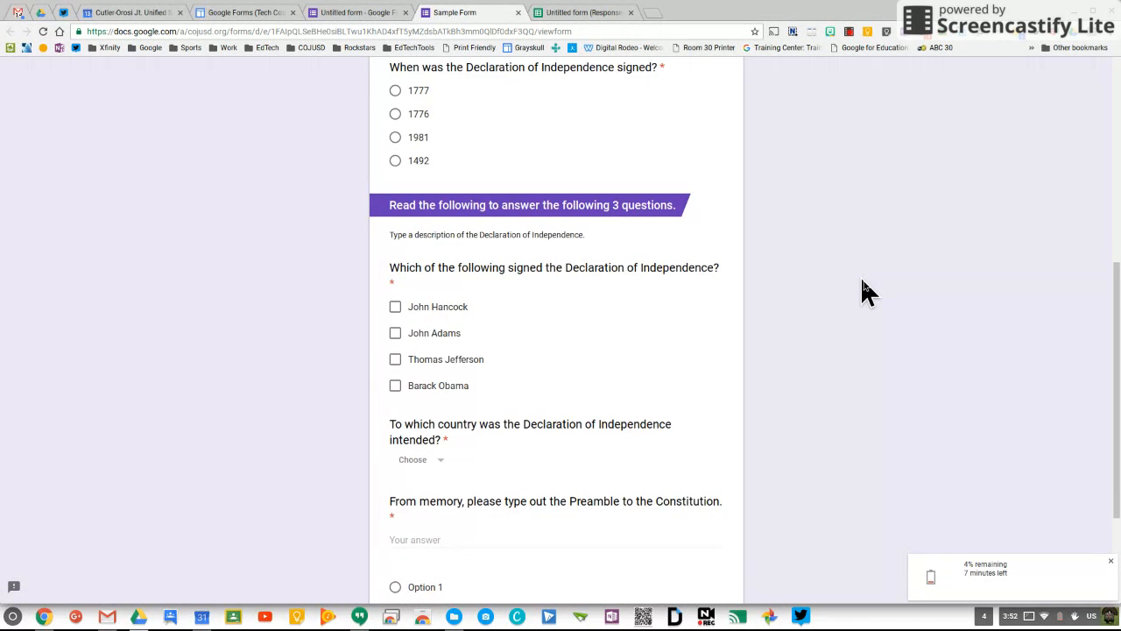
{"action": "scroll", "coordinate": [862, 281], "scroll_direction": "down", "scroll_amount": 1}
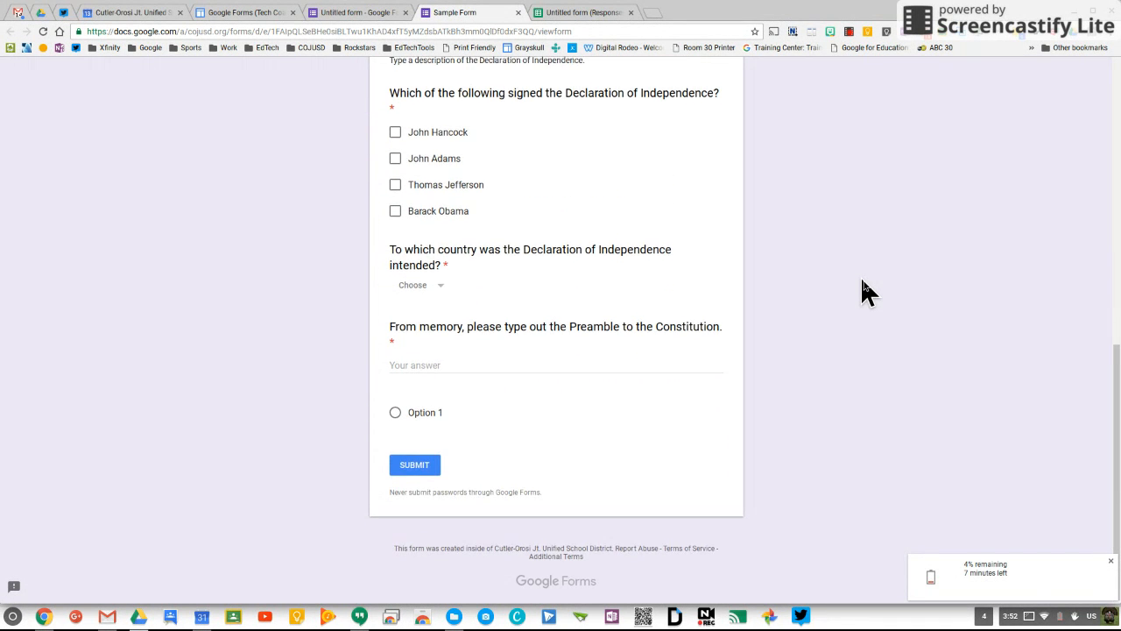
{"action": "scroll", "coordinate": [862, 281], "scroll_direction": "up", "scroll_amount": 2}
{"action": "scroll", "coordinate": [862, 281], "scroll_direction": "up", "scroll_amount": 6}
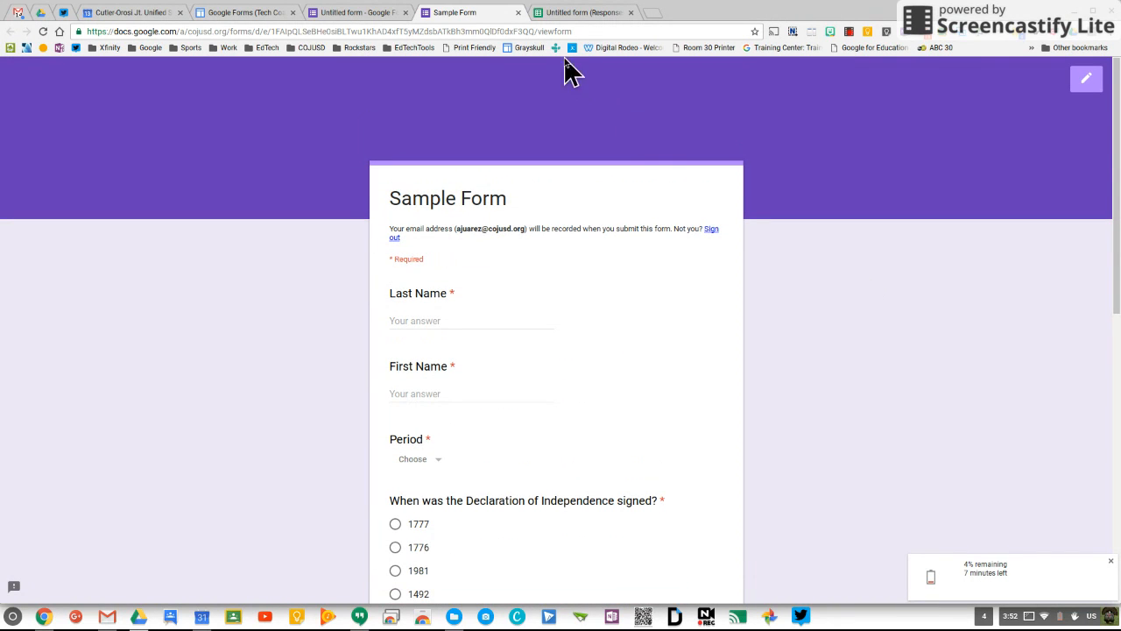
{"action": "left_click", "coordinate": [518, 14]}
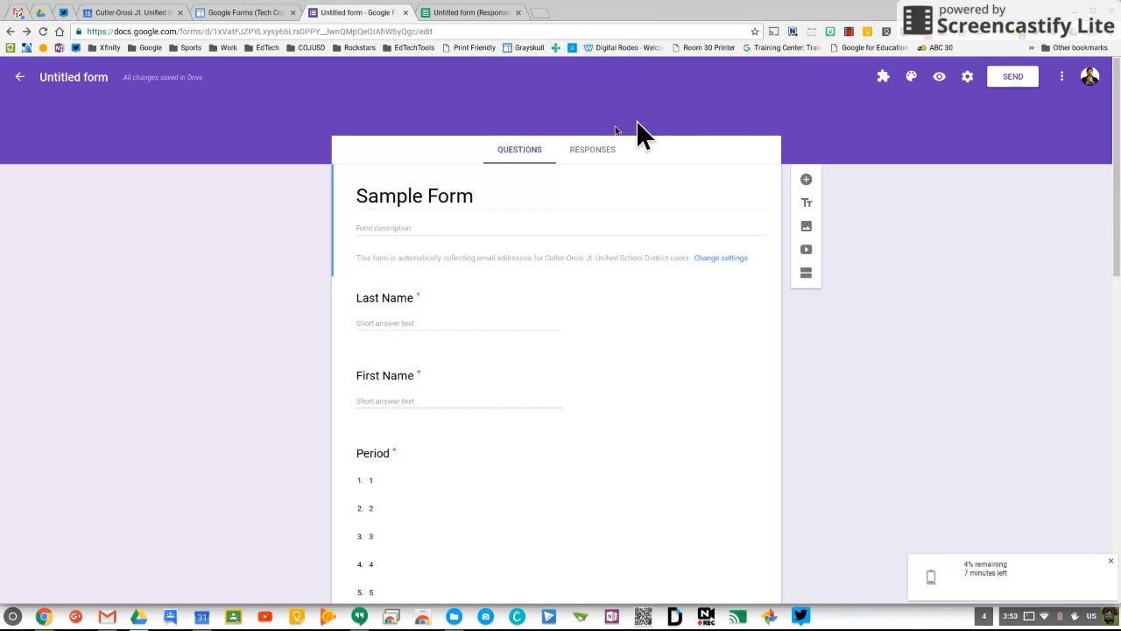
Step: Preview the form and enter the student's last and first name
{"action": "left_click", "coordinate": [938, 76]}
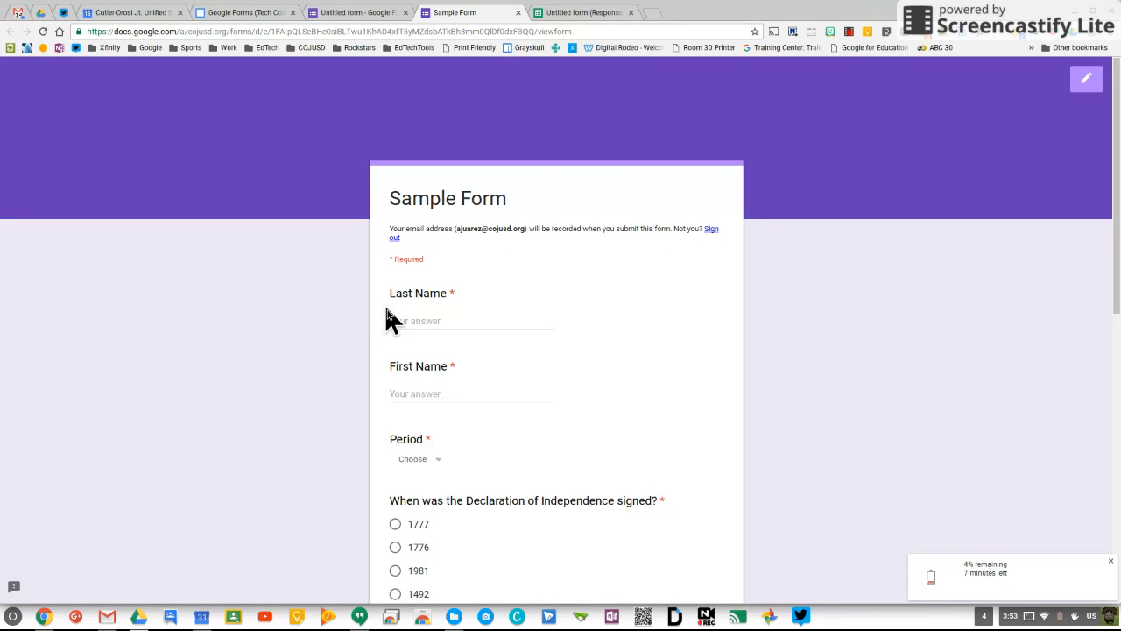
{"action": "left_click", "coordinate": [403, 321]}
{"action": "key", "text": "Tab"}
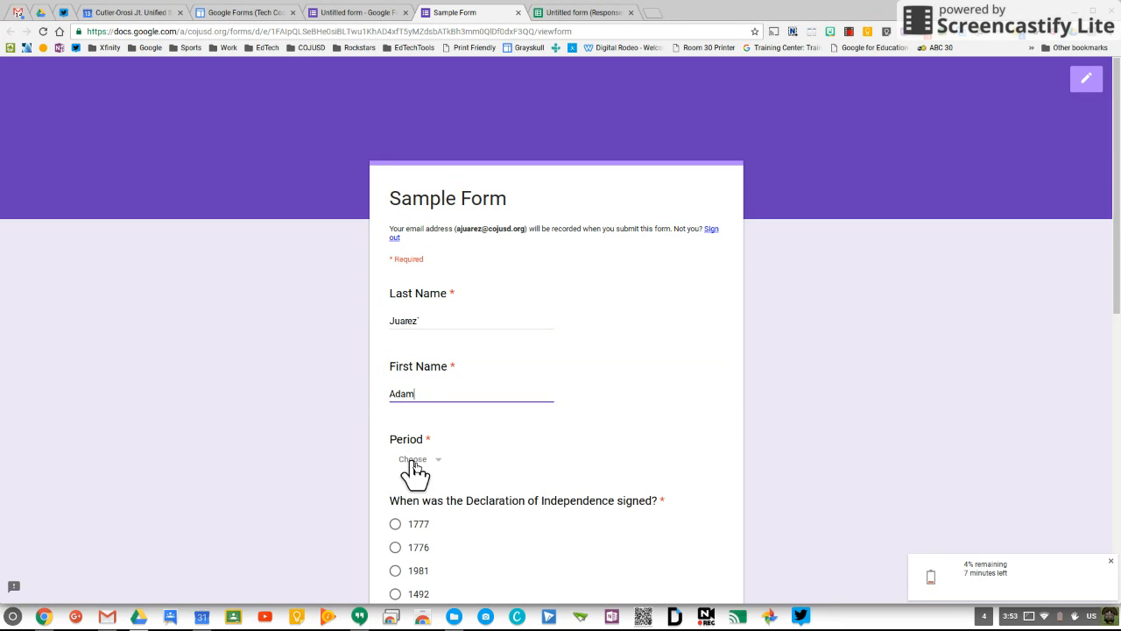
Step: Answer period 3 and 1776, and check John Hancock, John Adams and Thomas Jefferson as signers
{"action": "left_click", "coordinate": [413, 464]}
{"action": "left_click", "coordinate": [410, 472]}
{"action": "scroll", "coordinate": [300, 461], "scroll_direction": "down", "scroll_amount": 1}
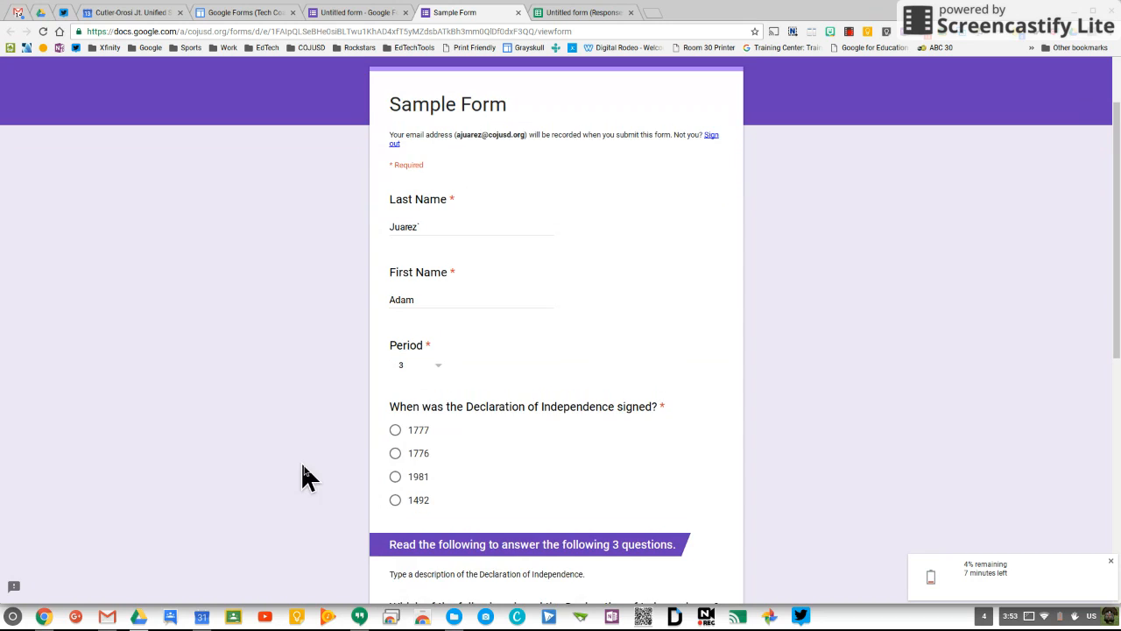
{"action": "left_click", "coordinate": [396, 455]}
{"action": "scroll", "coordinate": [420, 464], "scroll_direction": "down", "scroll_amount": 2}
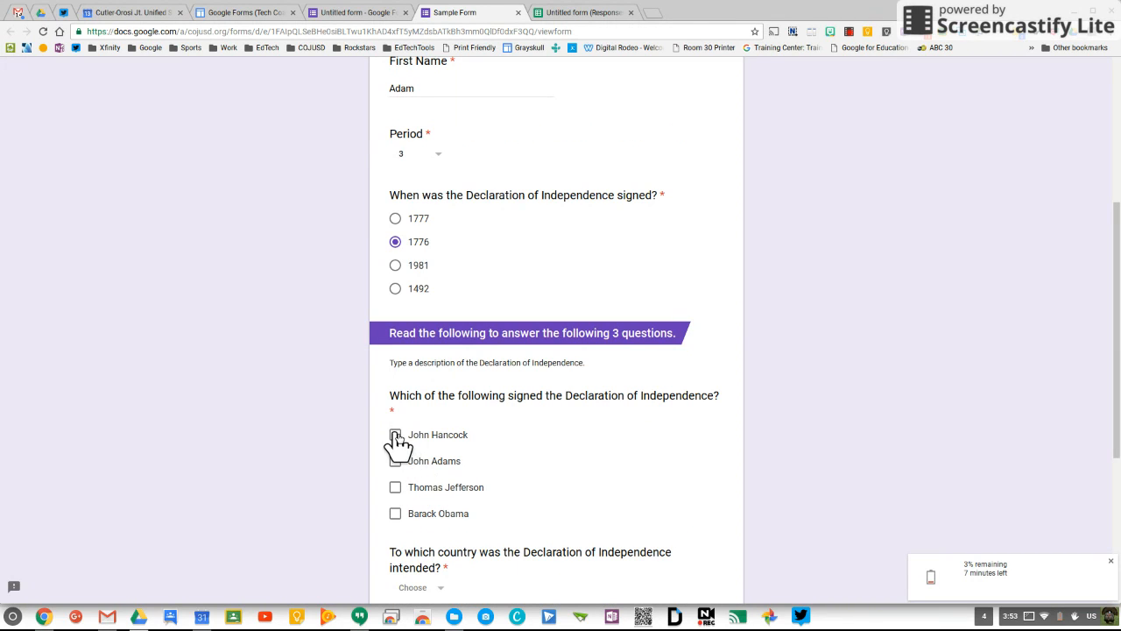
{"action": "left_click", "coordinate": [394, 434]}
{"action": "left_click", "coordinate": [394, 461]}
{"action": "left_click", "coordinate": [395, 489]}
{"action": "scroll", "coordinate": [295, 476], "scroll_direction": "down", "scroll_amount": 2}
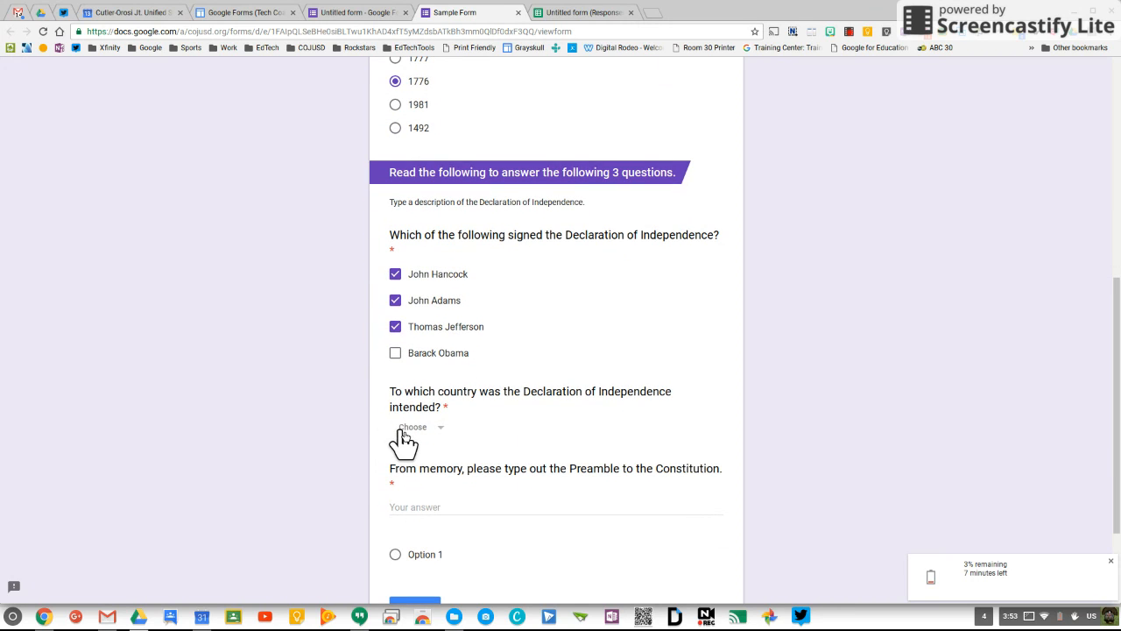
Step: Choose England as the country and answer the Preamble question with 'Blah Blah Blah'
{"action": "left_click", "coordinate": [402, 429]}
{"action": "left_click", "coordinate": [413, 487]}
{"action": "left_click", "coordinate": [410, 510]}
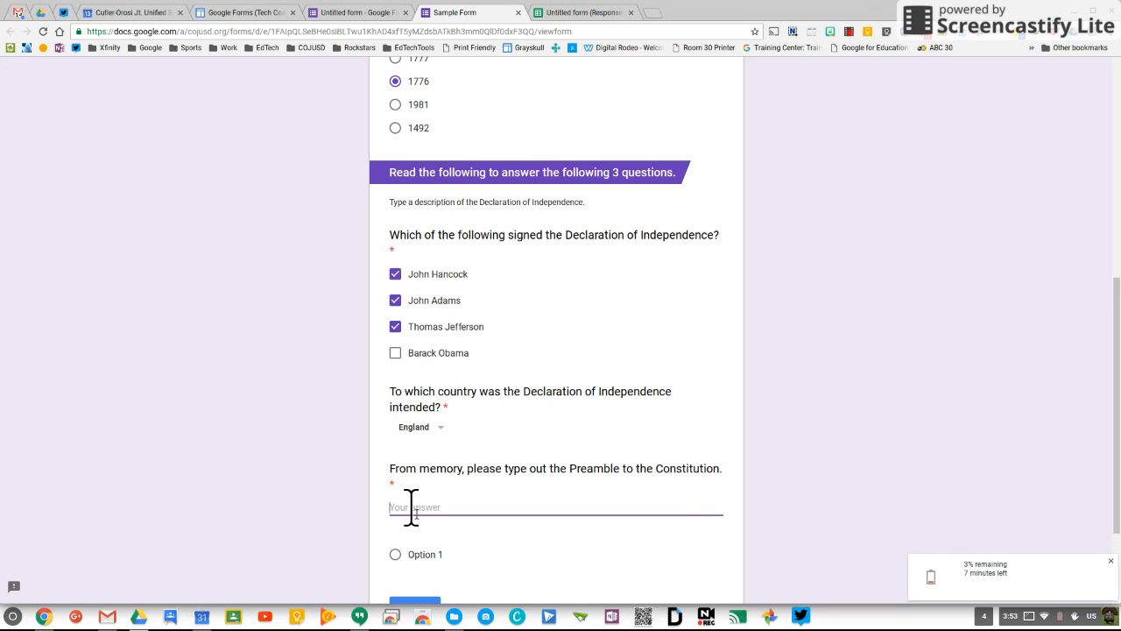
{"action": "type", "text": "Blah Blah Blah"}
{"action": "scroll", "coordinate": [289, 518], "scroll_direction": "down", "scroll_amount": 2}
Step: Submit the response, then review its summary and charts on the editor's Responses tab
{"action": "left_click", "coordinate": [426, 504]}
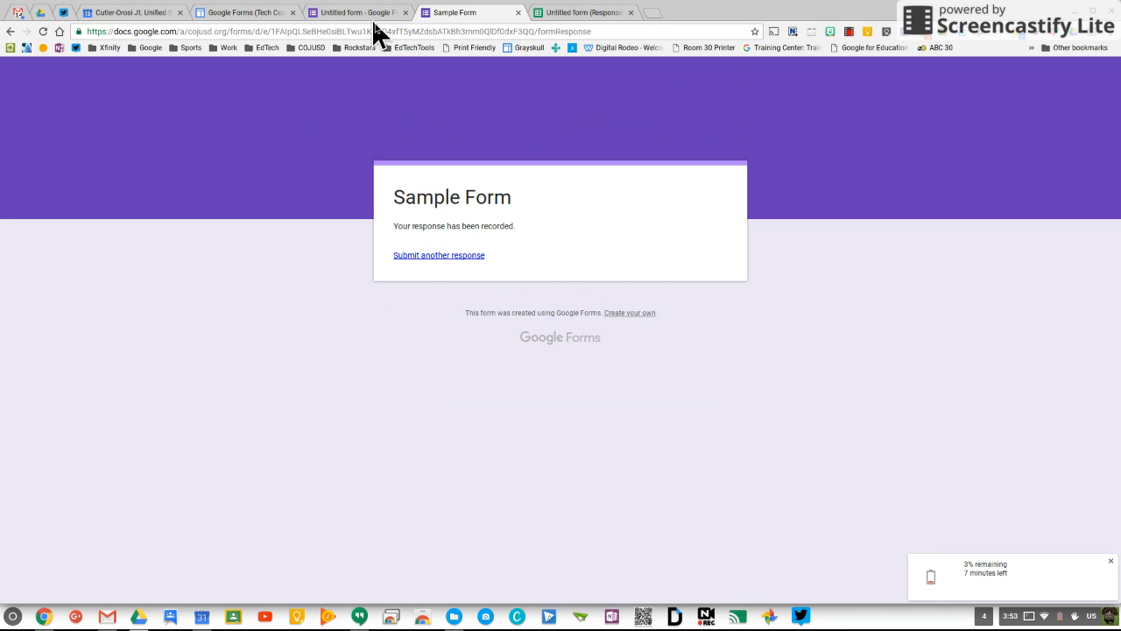
{"action": "left_click", "coordinate": [371, 15]}
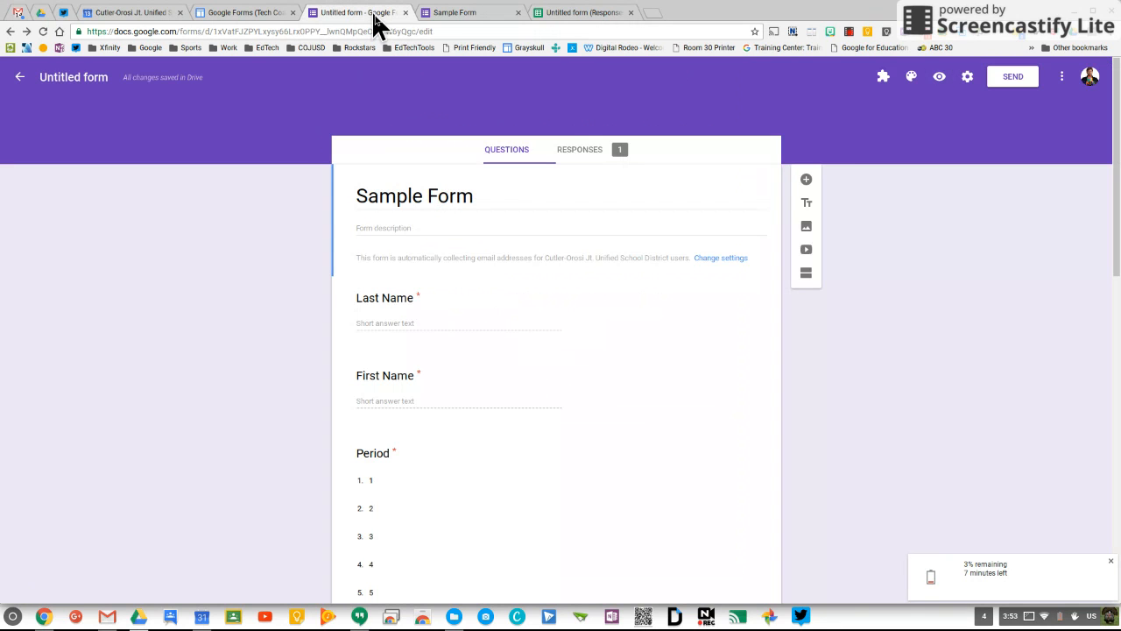
{"action": "left_click", "coordinate": [583, 150]}
{"action": "scroll", "coordinate": [477, 344], "scroll_direction": "down", "scroll_amount": 3}
{"action": "scroll", "coordinate": [477, 343], "scroll_direction": "down", "scroll_amount": 5}
{"action": "scroll", "coordinate": [477, 335], "scroll_direction": "down", "scroll_amount": 2}
{"action": "scroll", "coordinate": [477, 343], "scroll_direction": "up", "scroll_amount": 10}
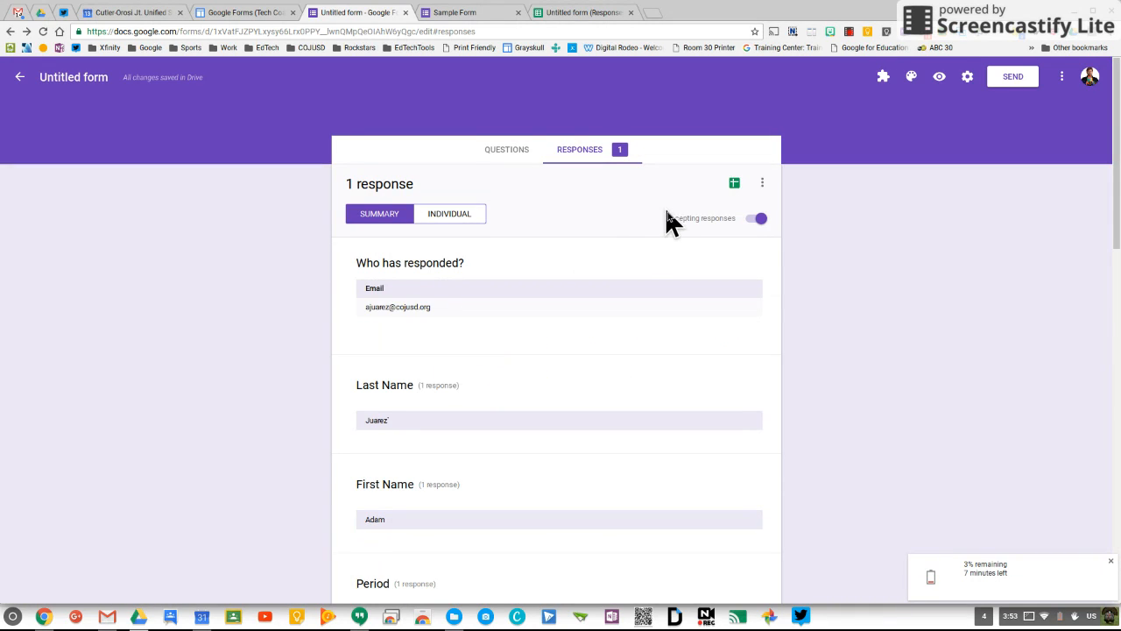
Step: Open the linked response spreadsheet showing the test row with 1776, England and period 3
{"action": "left_click", "coordinate": [734, 183]}
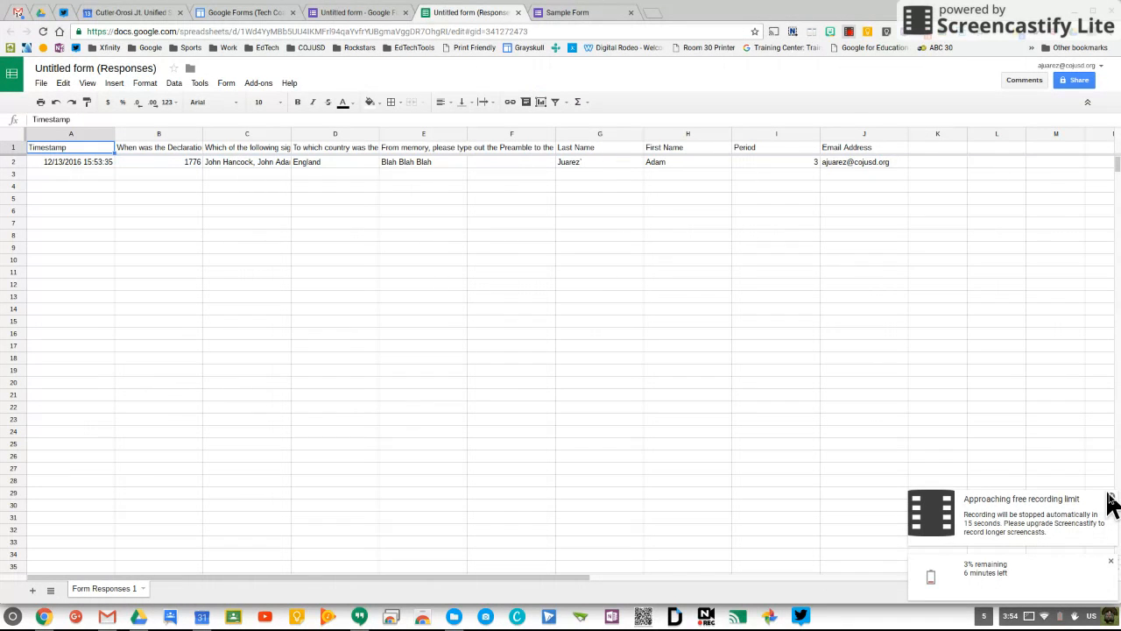
{"action": "left_click", "coordinate": [849, 31]}
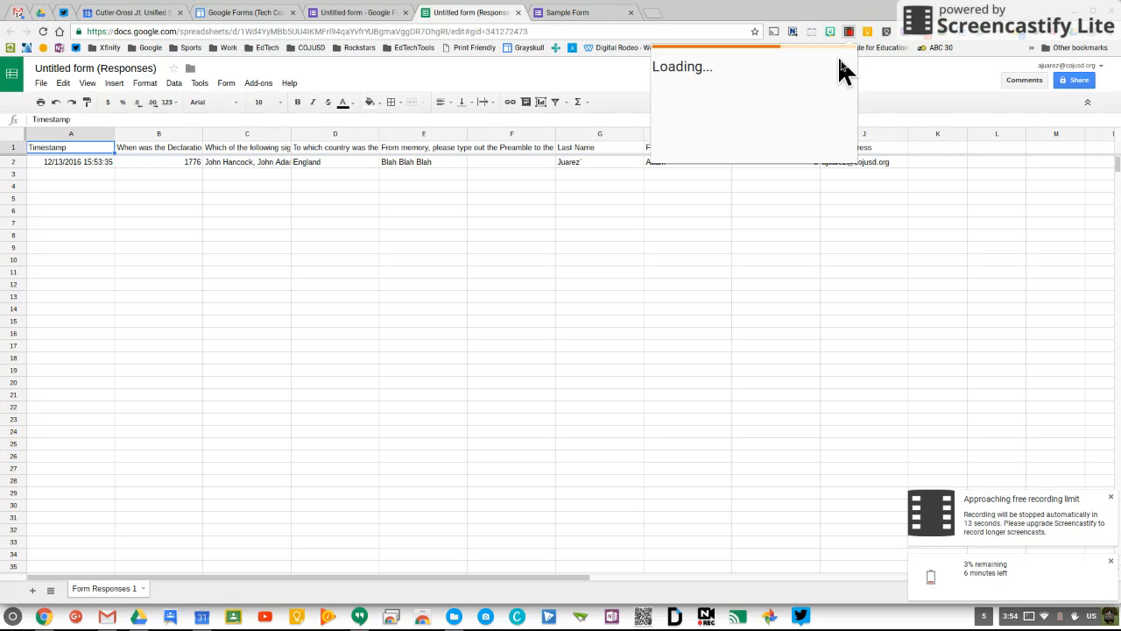